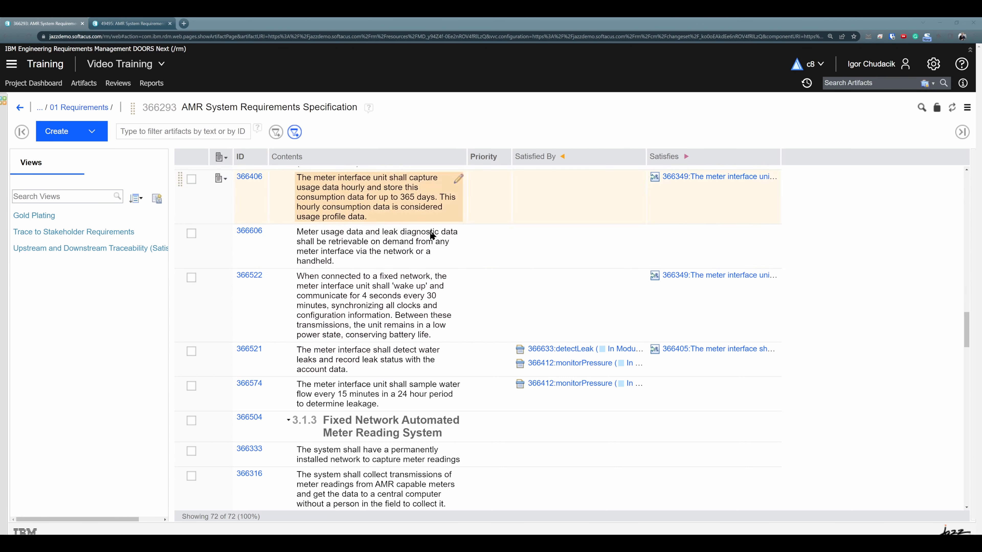
# Step: Go to the stakeholder requirement satisfied by the water leak detection system requirement and show it in Links Explorer
pyautogui.moveTo(577, 355)
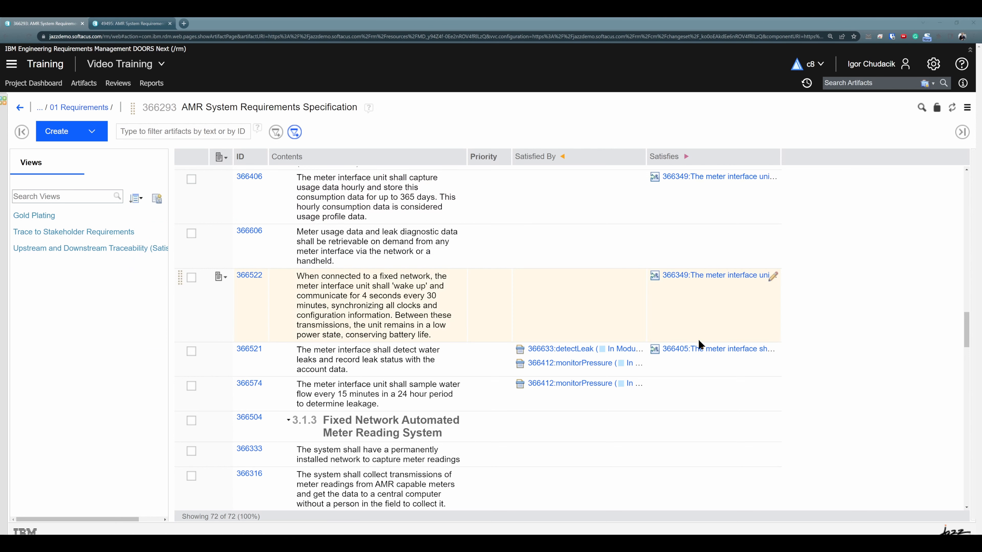
pyautogui.moveTo(705, 350)
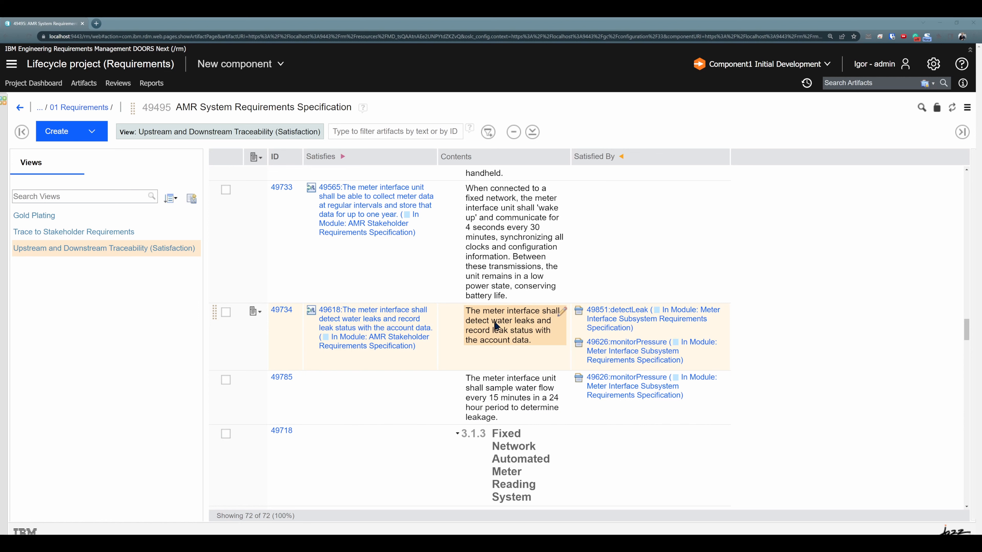
pyautogui.click(405, 320)
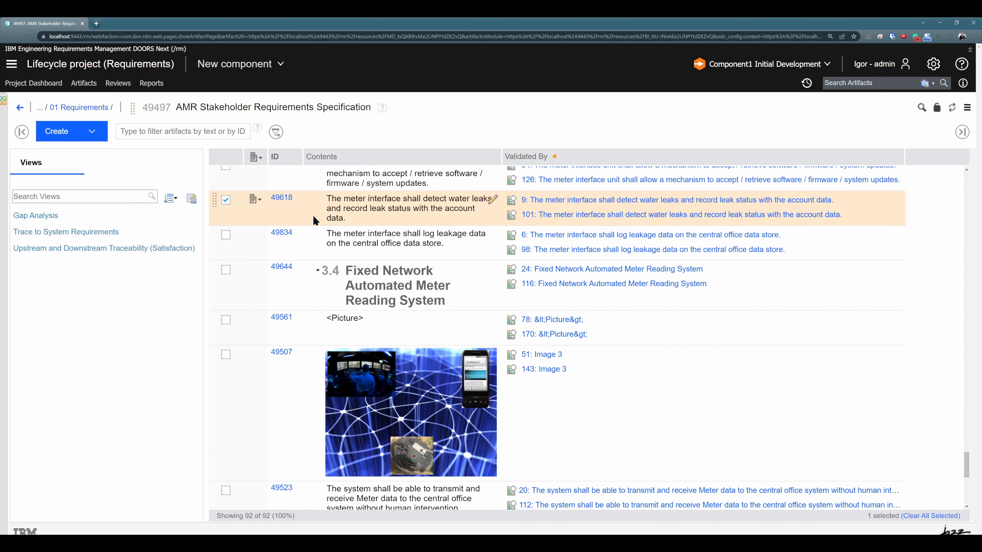
pyautogui.click(254, 200)
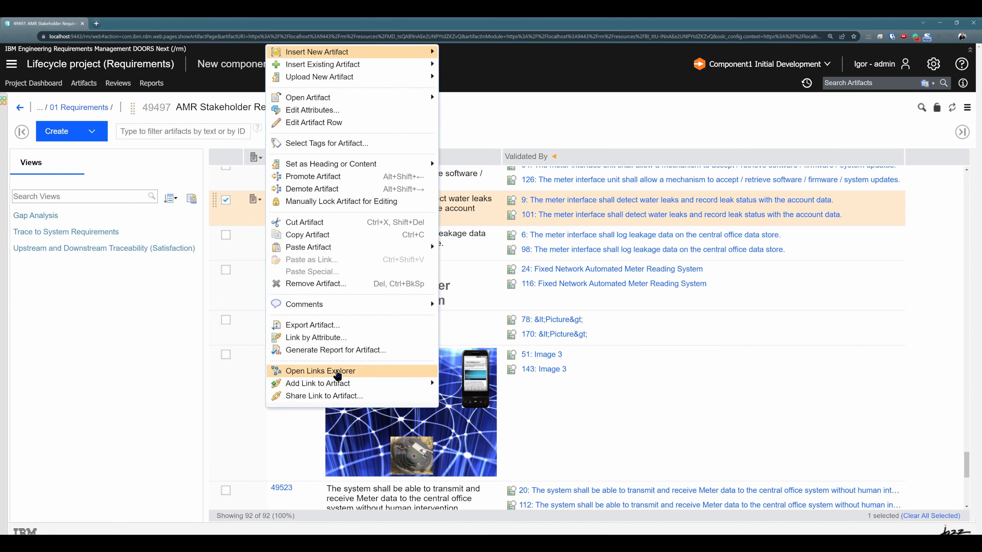
pyautogui.click(338, 373)
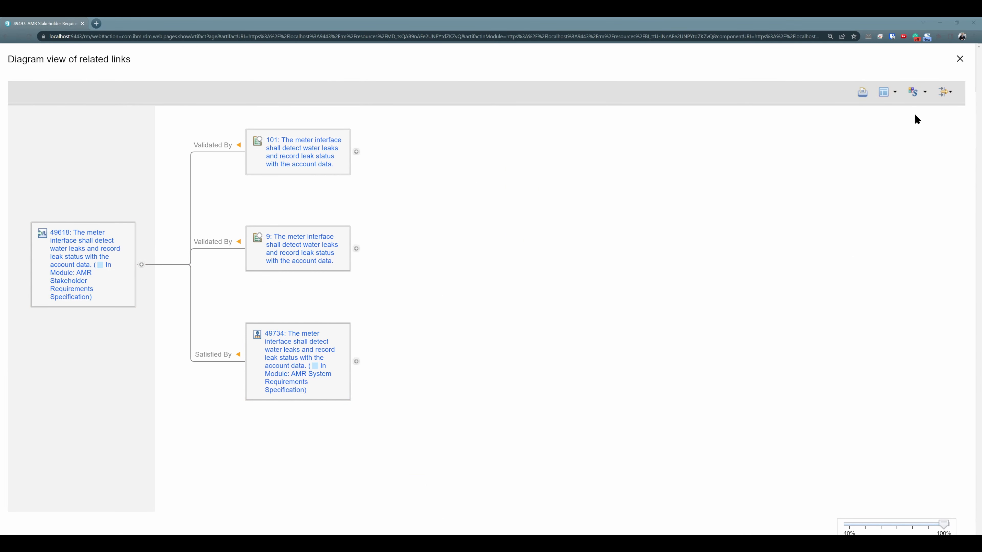
# Step: Expand the related links diagram to 6 levels, leaving all link types included
pyautogui.click(943, 93)
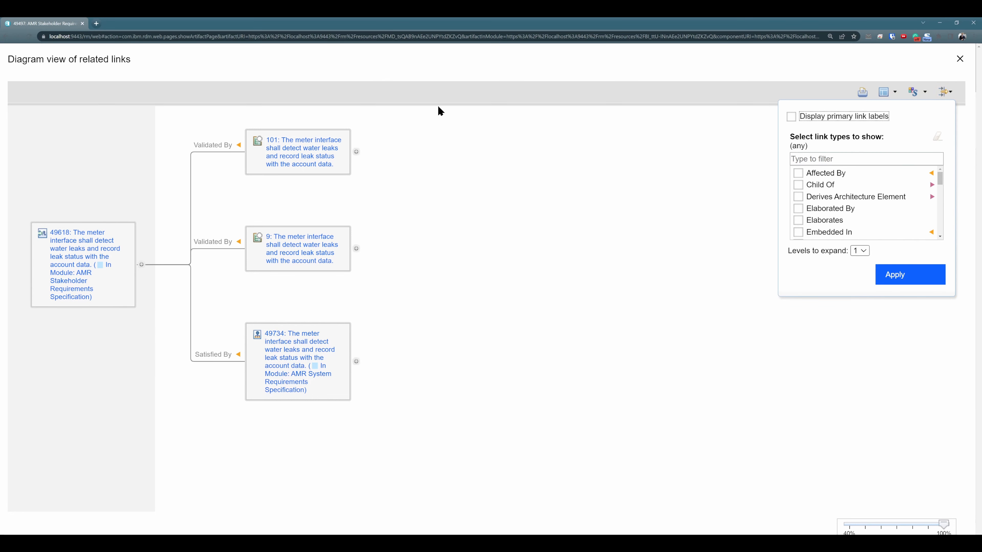
pyautogui.click(858, 250)
pyautogui.click(857, 309)
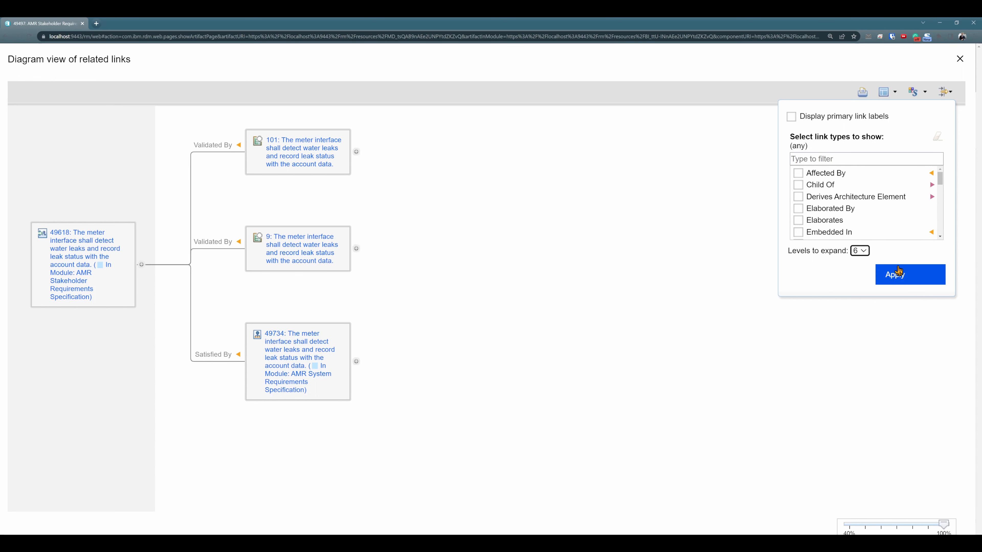
pyautogui.click(864, 254)
pyautogui.click(863, 254)
pyautogui.click(902, 276)
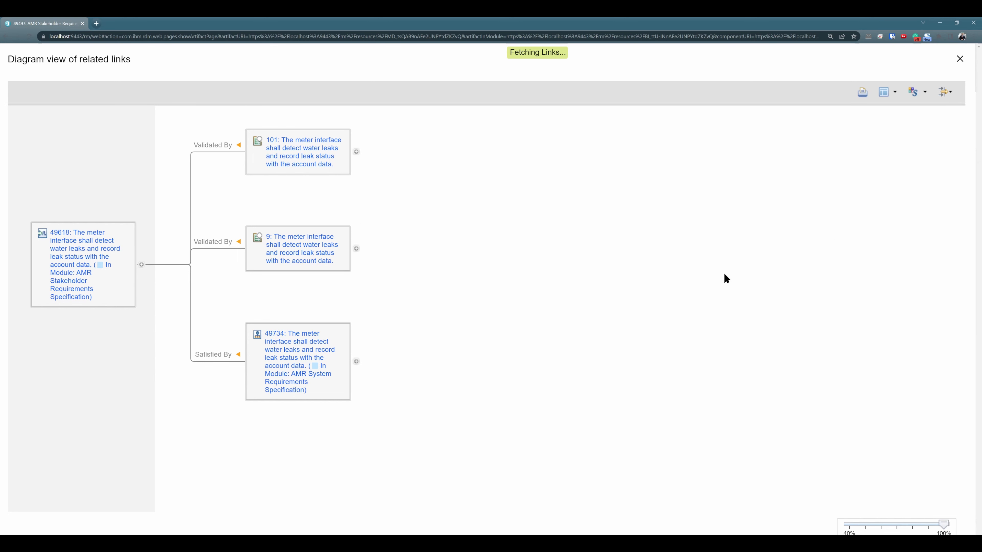
pyautogui.click(738, 284)
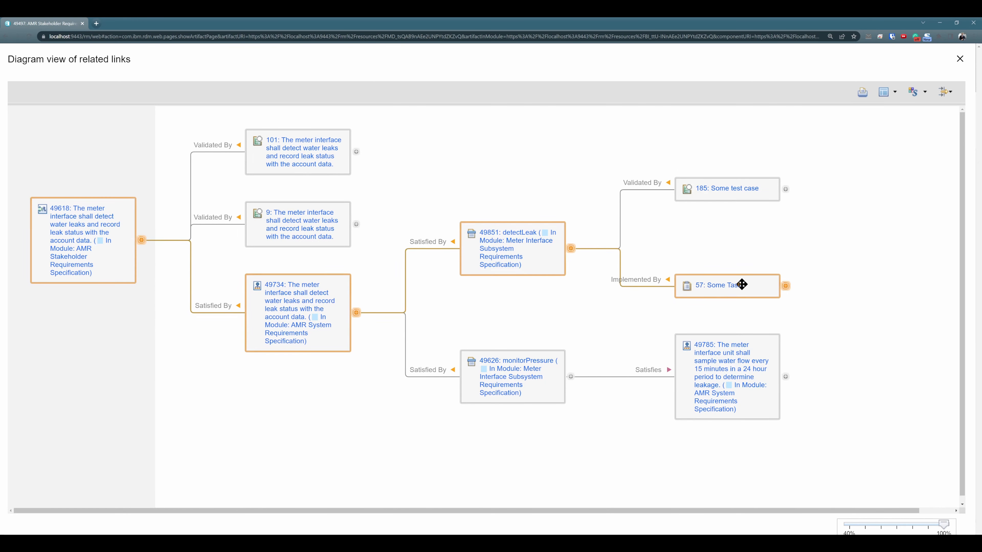
# Step: Collapse the links branching from the detectLeak requirement and expand them again
pyautogui.click(570, 248)
pyautogui.click(571, 266)
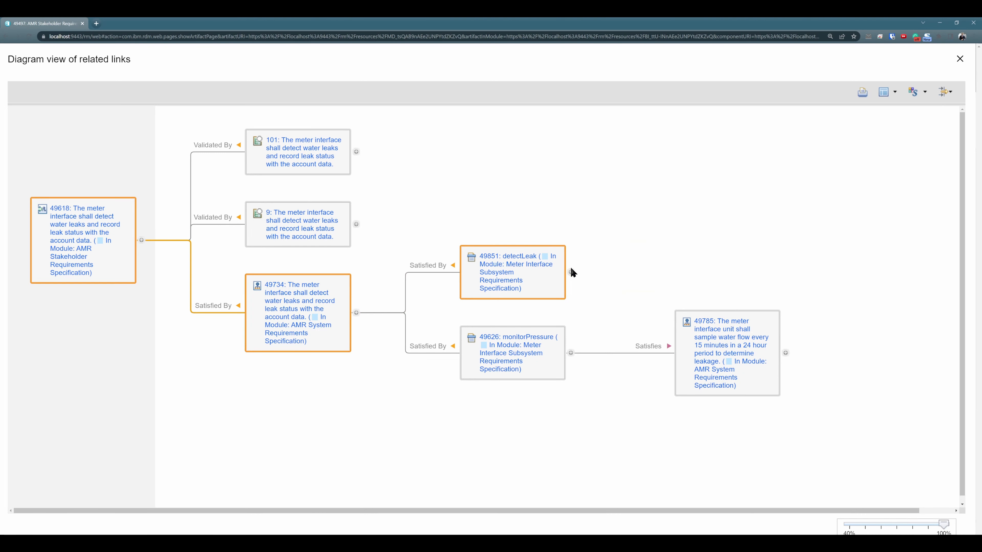
pyautogui.click(572, 251)
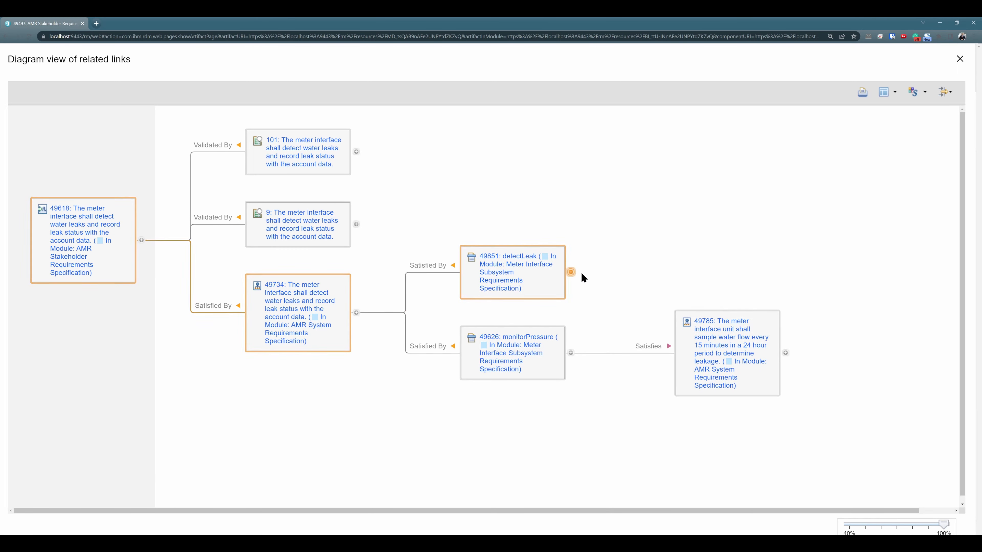
pyautogui.click(571, 272)
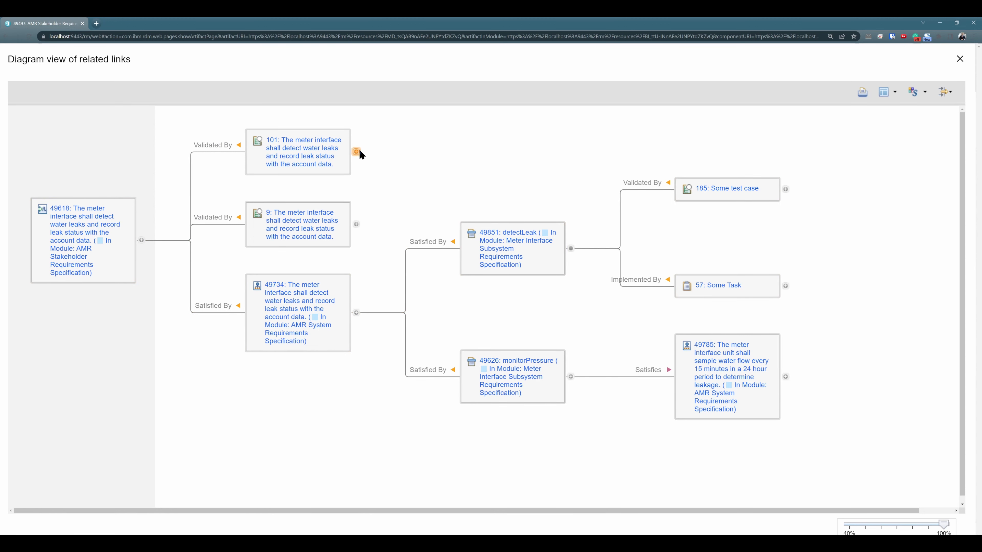
# Step: Try to expand further links from test cases 101 and 9 in the diagram
pyautogui.click(356, 151)
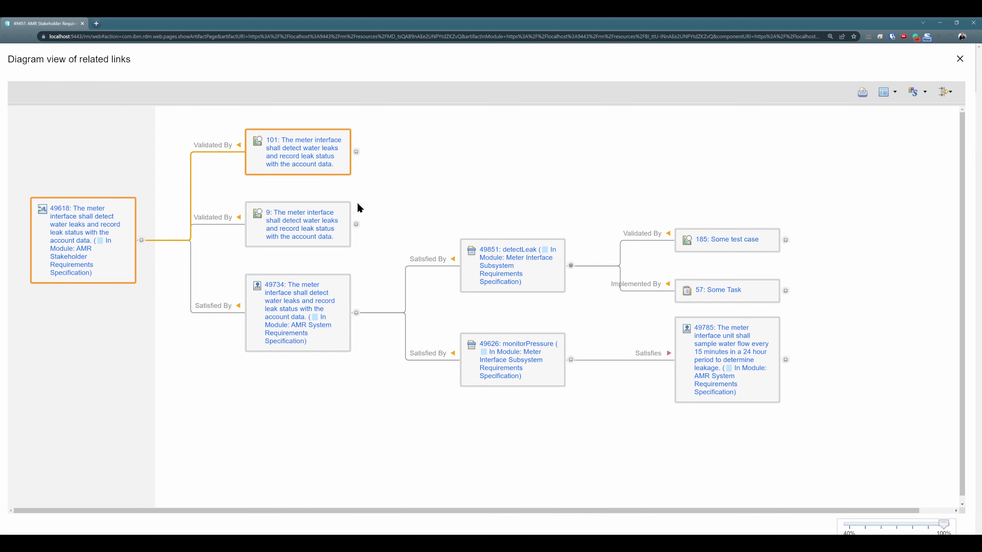
pyautogui.click(355, 224)
pyautogui.click(355, 151)
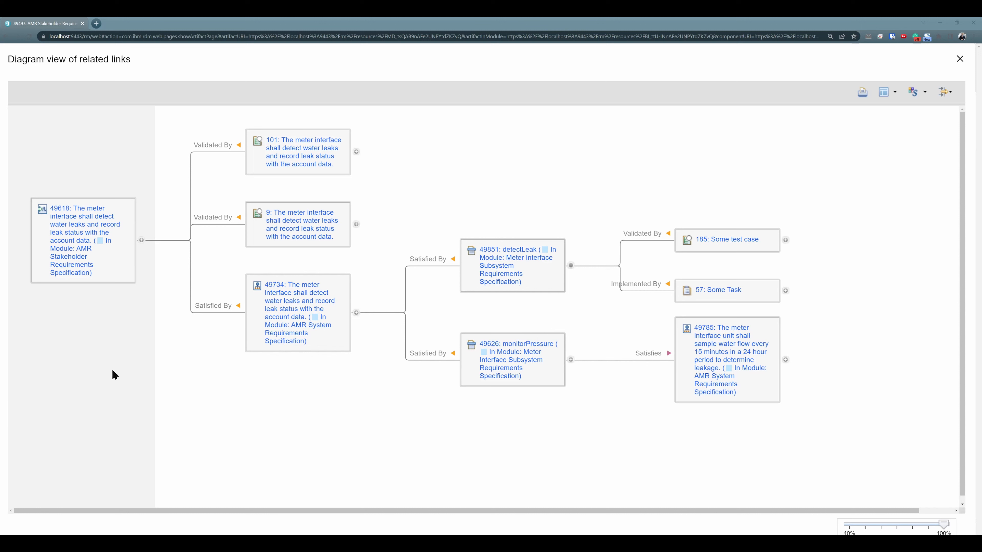
# Step: Examine the traceability chain from the stakeholder requirement, previewing test case 101, system requirement 49734, detectLeak and "Some test case"
pyautogui.moveTo(92, 243)
pyautogui.moveTo(239, 149)
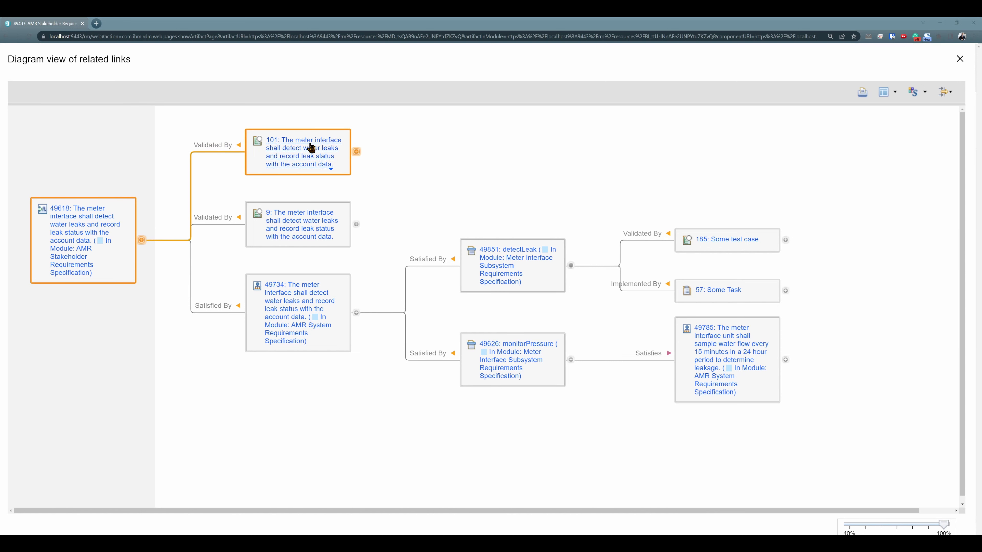
pyautogui.moveTo(311, 147)
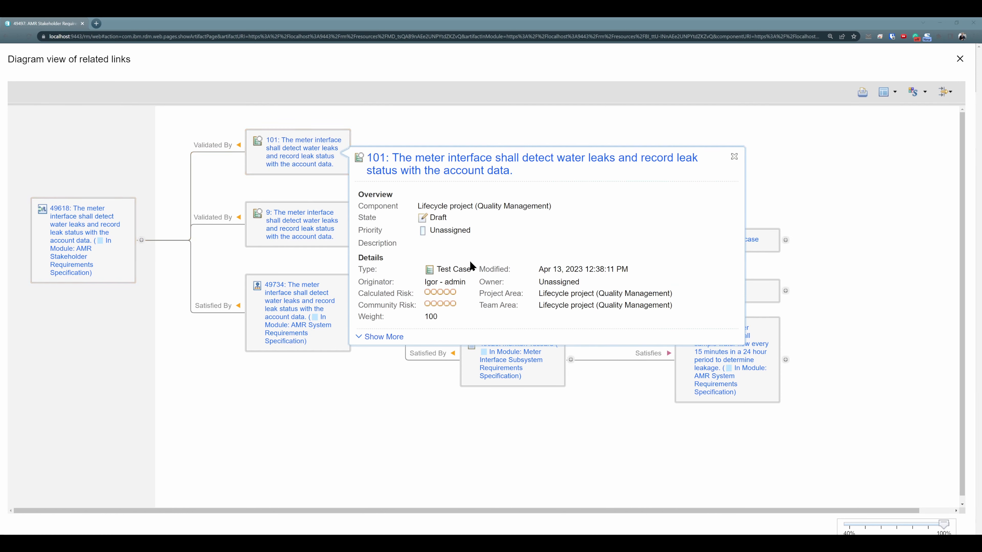
pyautogui.moveTo(470, 264); pyautogui.dragTo(441, 273)
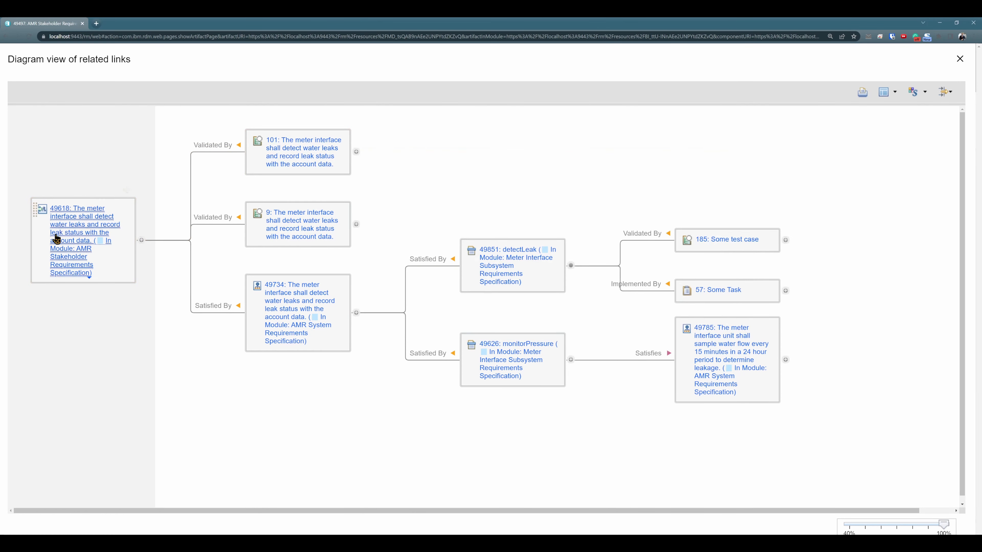
pyautogui.moveTo(92, 226)
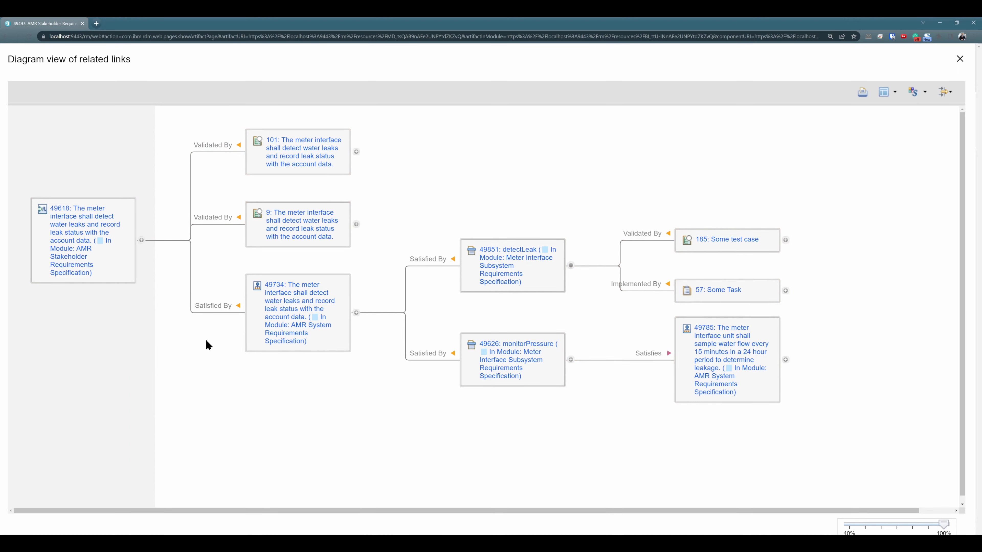
pyautogui.moveTo(294, 320)
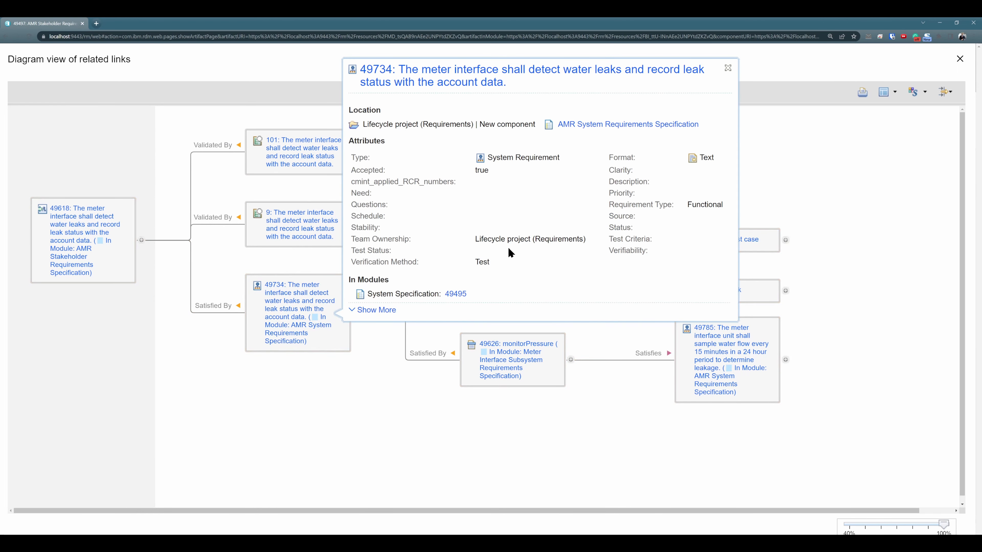
pyautogui.moveTo(718, 124); pyautogui.dragTo(560, 129)
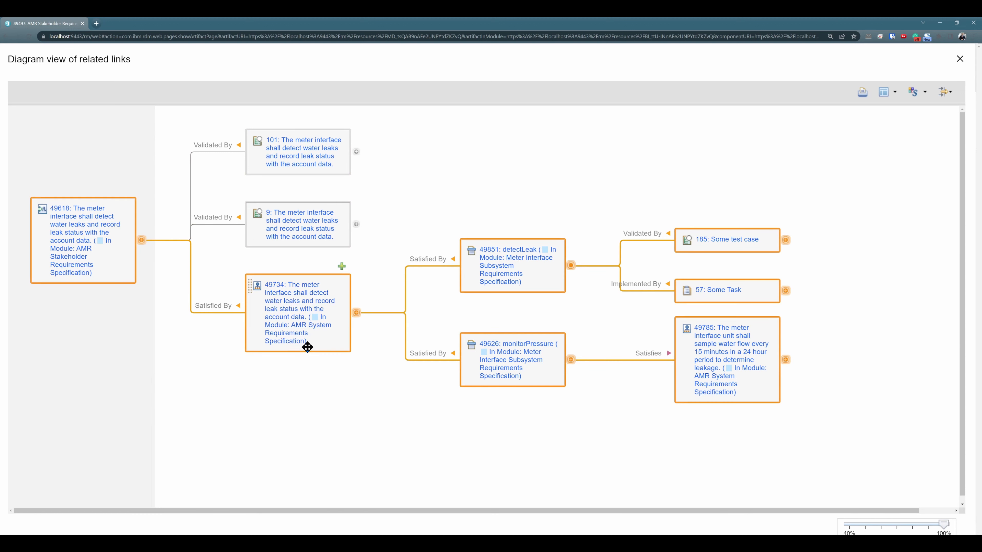
pyautogui.moveTo(457, 264)
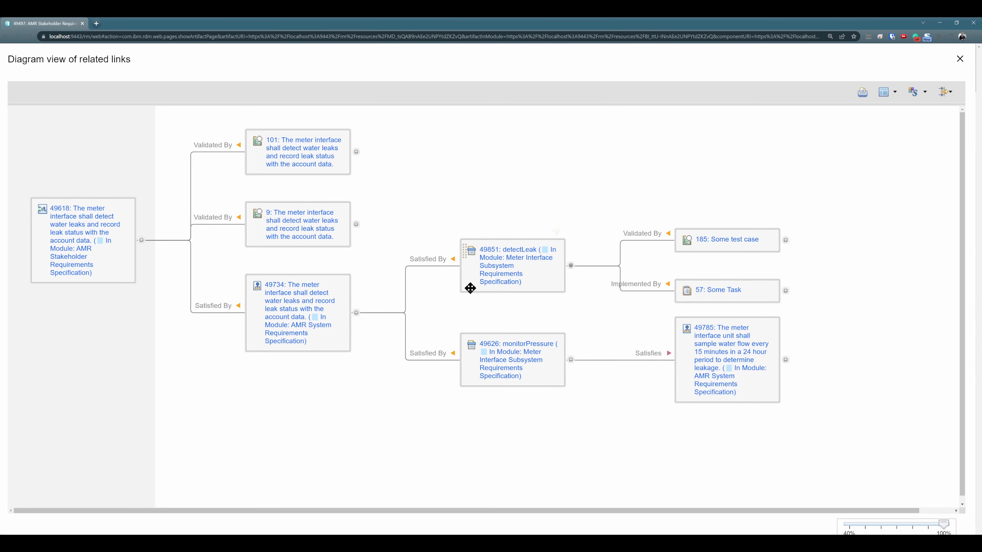
pyautogui.moveTo(509, 257)
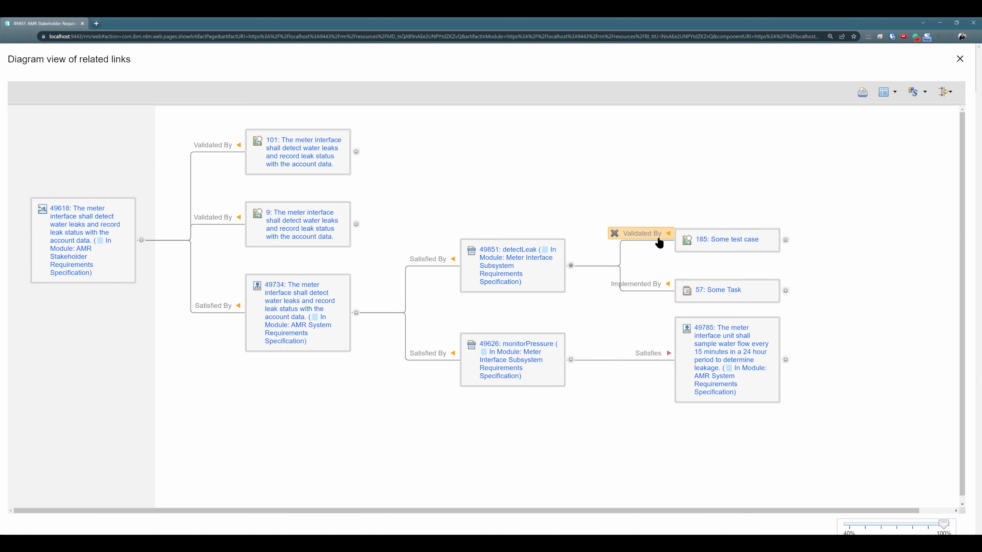
pyautogui.click(732, 242)
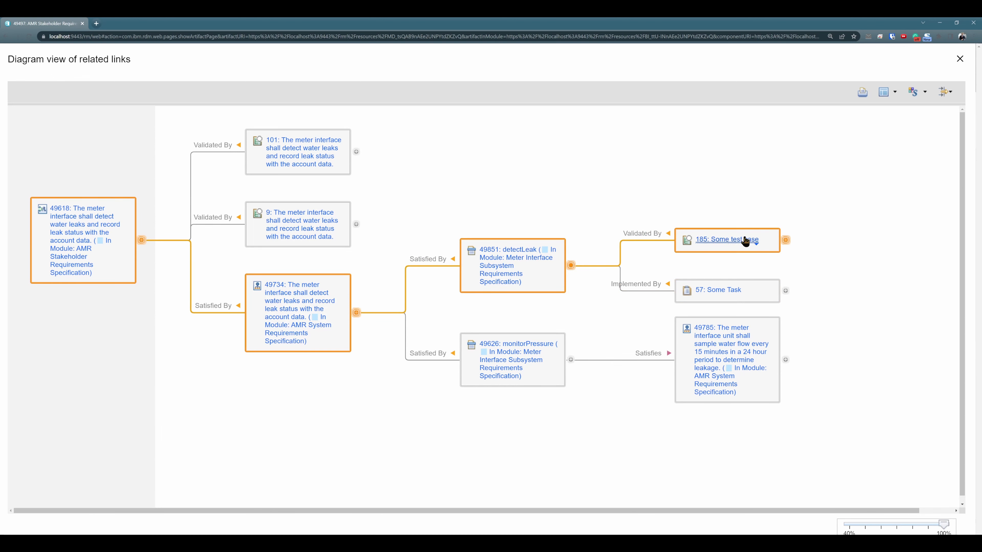
pyautogui.moveTo(744, 240)
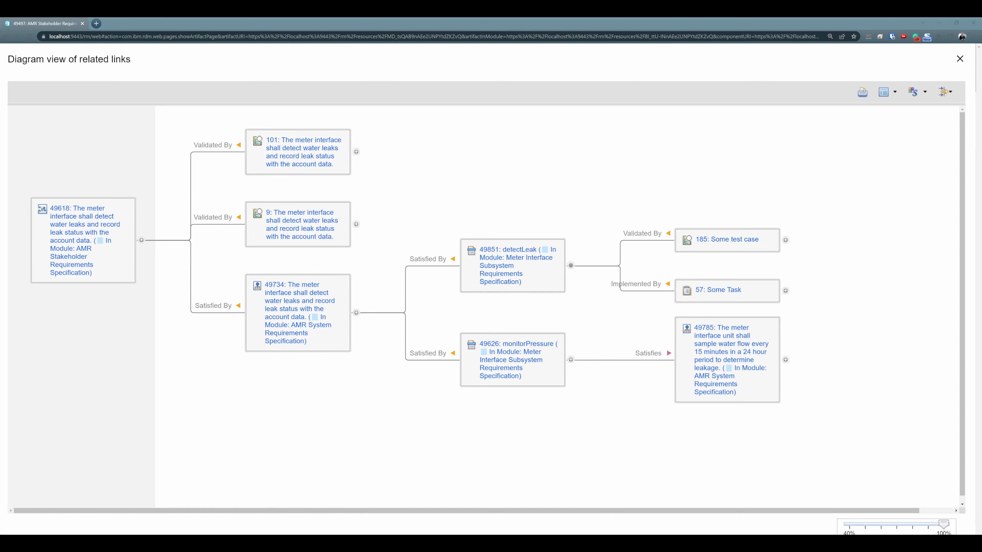
# Step: Switch to the AMR System Requirements Specification and open the component's Link Validity settings
pyautogui.click(50, 267)
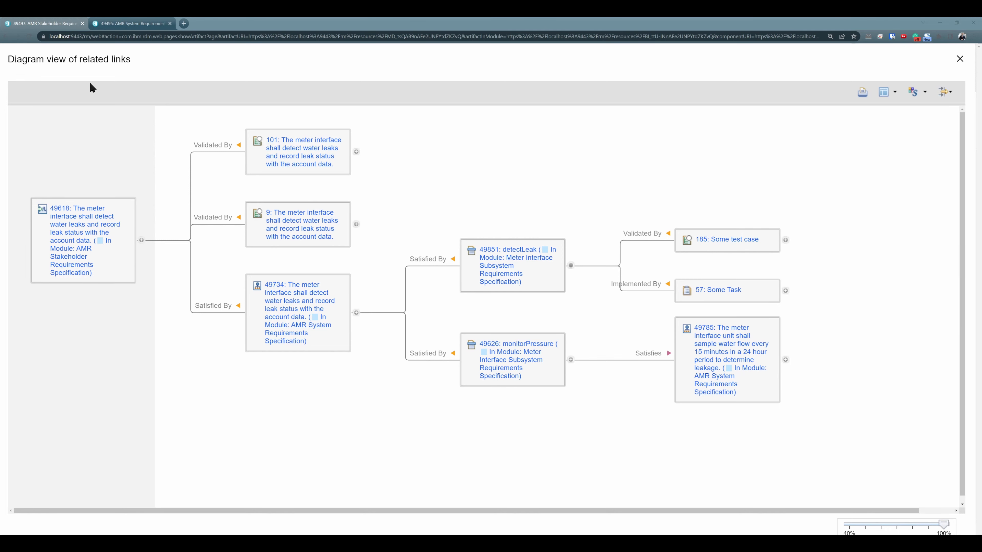
pyautogui.click(116, 24)
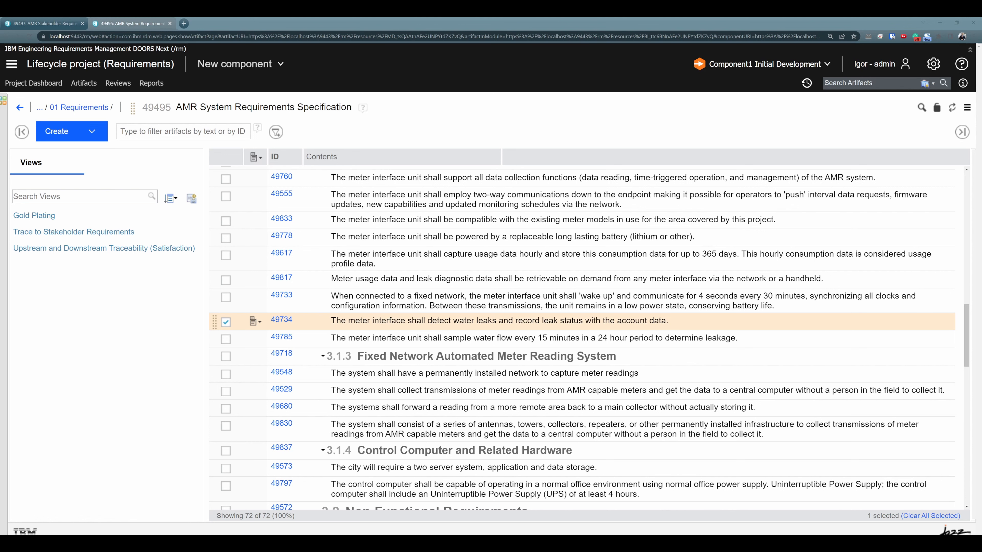
pyautogui.scroll(-1, 263, 371)
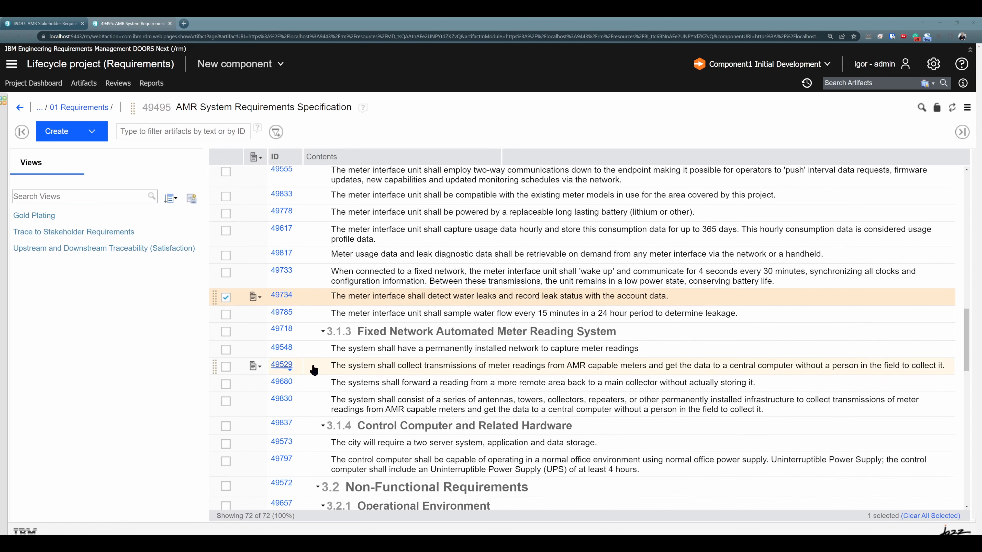
pyautogui.click(934, 64)
pyautogui.click(896, 108)
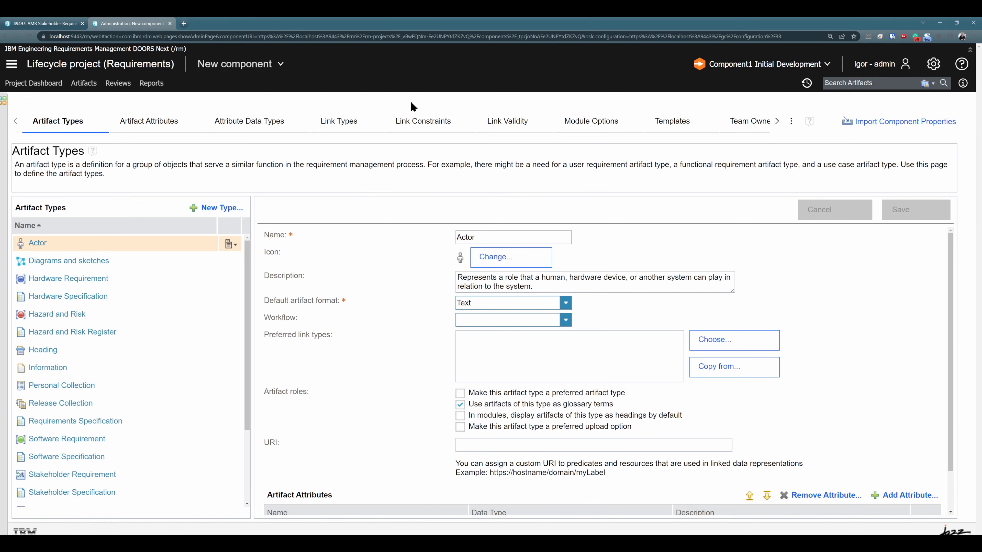
pyautogui.click(521, 129)
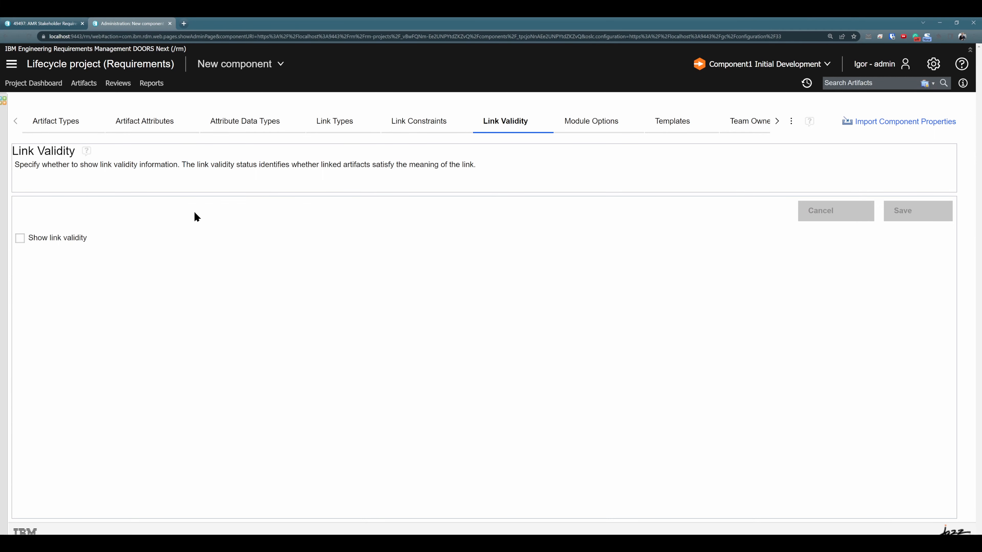
# Step: Enable showing link validity for the component and save the setting
pyautogui.click(20, 238)
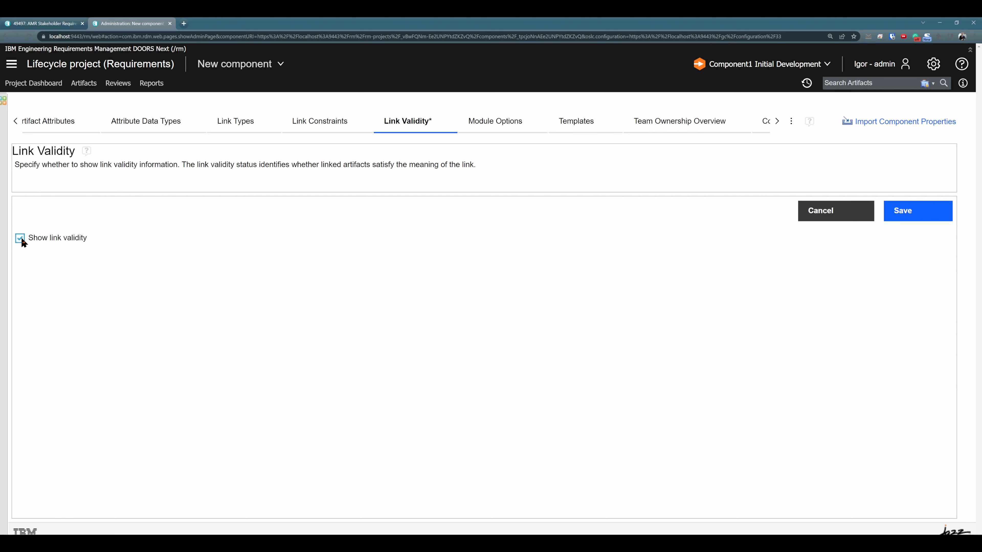
pyautogui.click(22, 238)
pyautogui.click(52, 265)
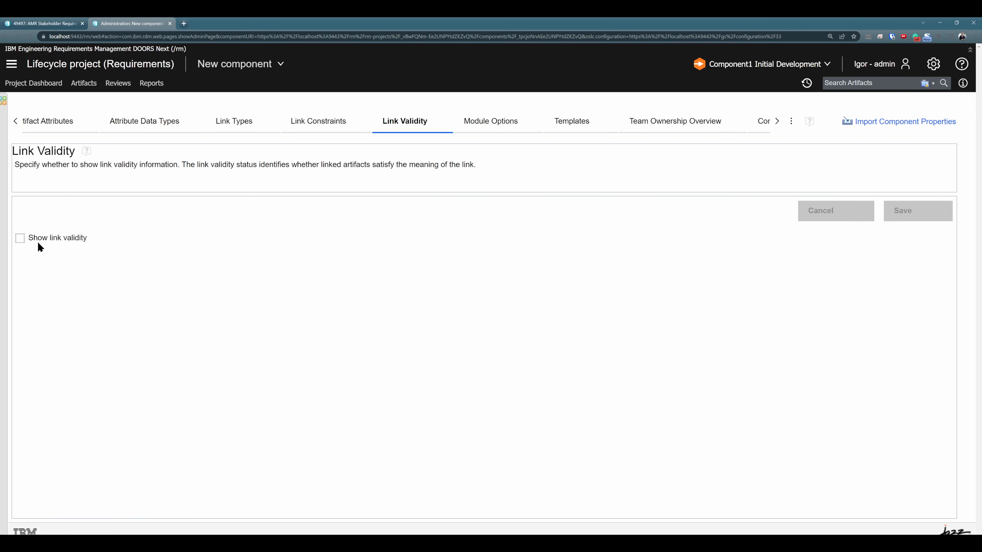
pyautogui.click(21, 241)
pyautogui.click(941, 211)
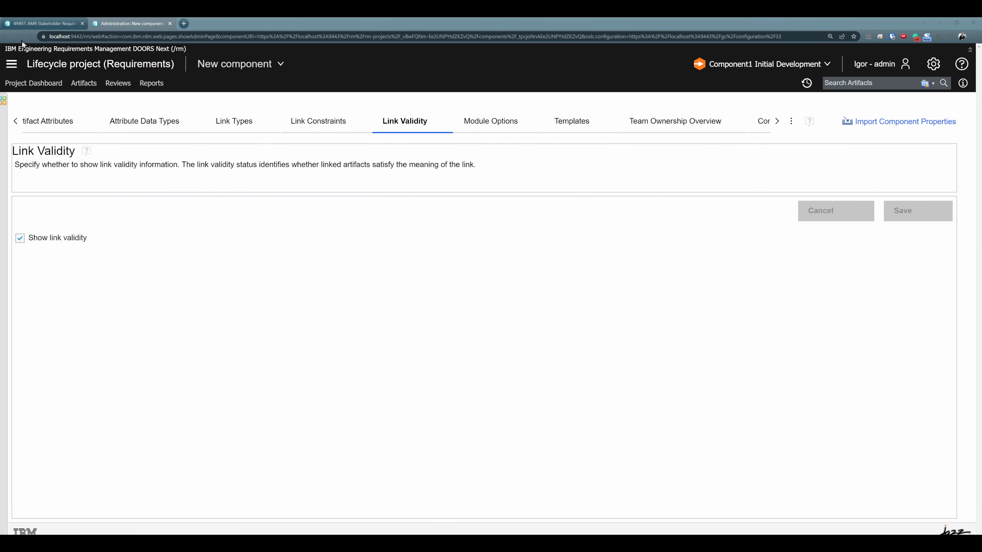
# Step: Reload the AMR Stakeholder Requirements Specification and reopen Links Explorer for water leak detection requirement 49618
pyautogui.click(38, 24)
pyautogui.click(28, 37)
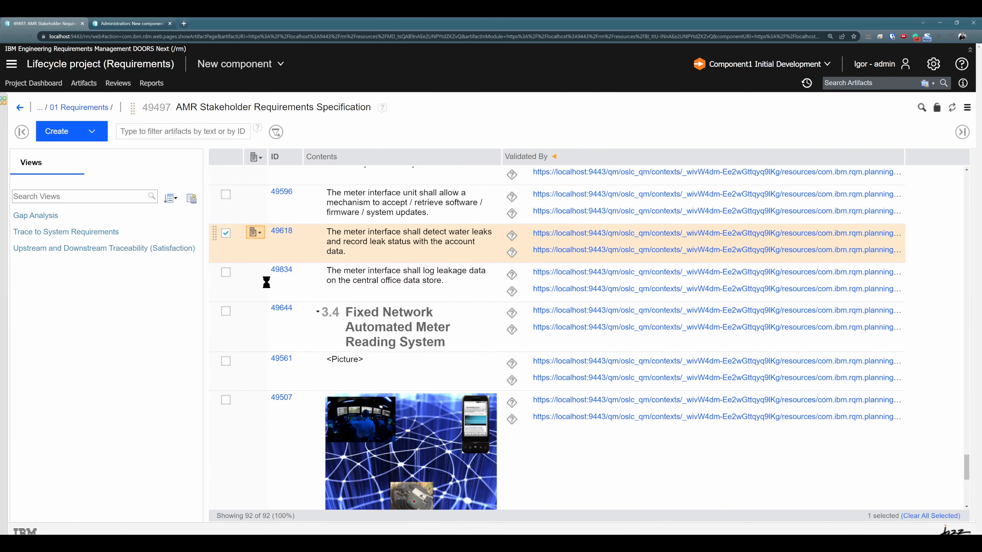
pyautogui.click(260, 174)
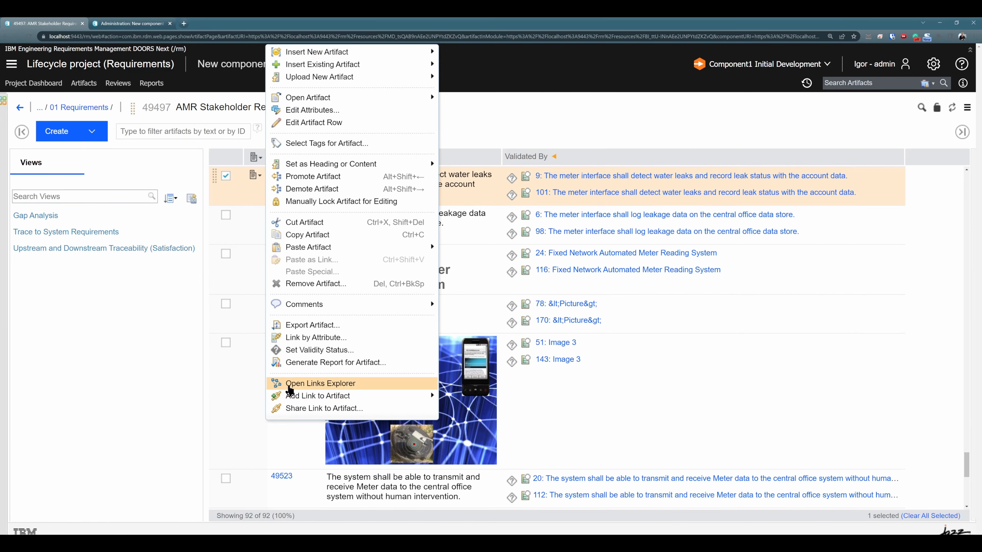
pyautogui.click(289, 383)
# Step: Raise the number of expanded link levels so the diagram reaches the subsystem requirements and their linked artifacts
pyautogui.click(945, 92)
pyautogui.click(859, 251)
pyautogui.click(860, 306)
pyautogui.click(885, 279)
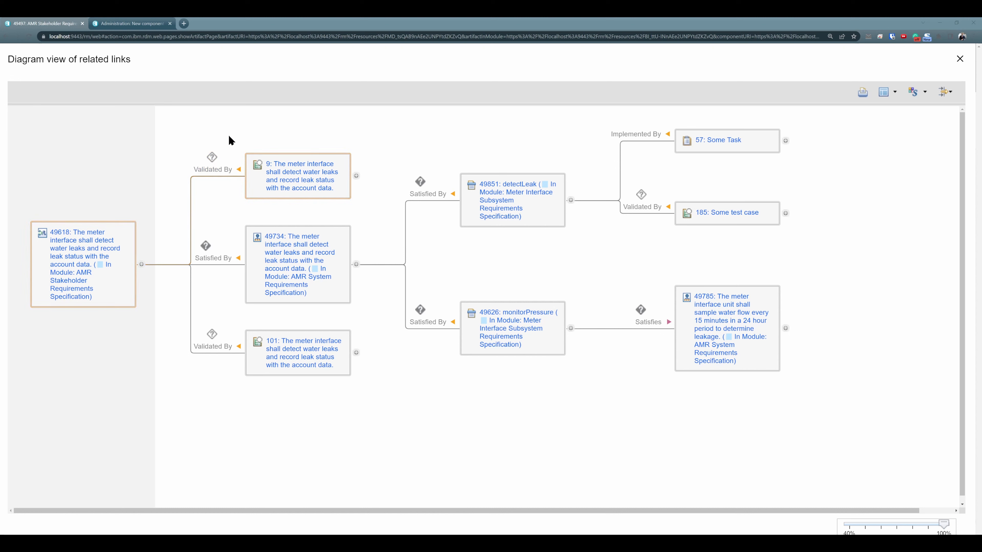
# Step: Mark the Validated By link between the stakeholder requirement and test case 9 as valid
pyautogui.click(211, 157)
pyautogui.click(234, 172)
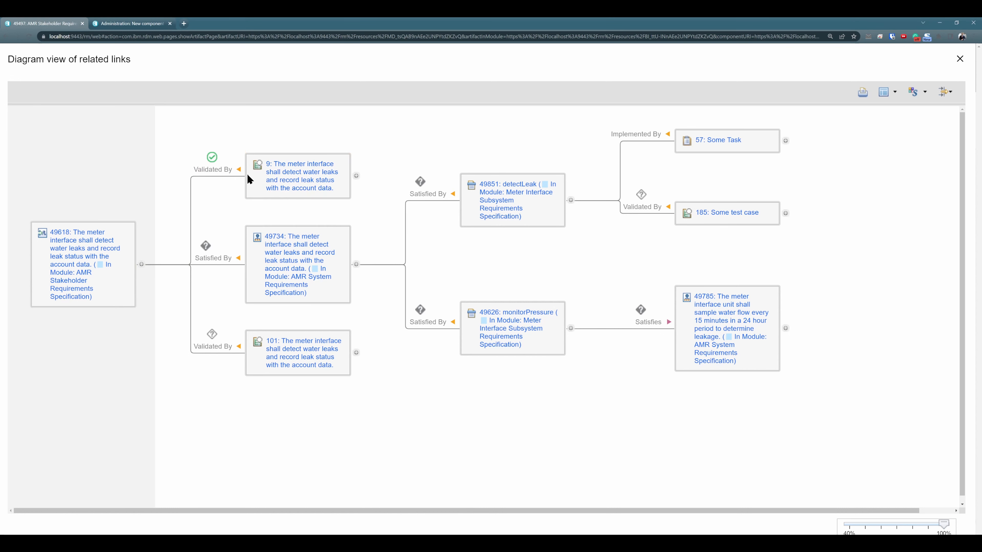
# Step: Mark the Satisfied By link to system requirement 49734 and the Validated By link to test case 101 as valid
pyautogui.click(206, 246)
pyautogui.click(235, 261)
pyautogui.click(211, 333)
pyautogui.click(254, 350)
# Step: Mark the Satisfied By links from system requirement 49734 to detectLeak and monitorPressure as valid
pyautogui.click(420, 181)
pyautogui.click(464, 198)
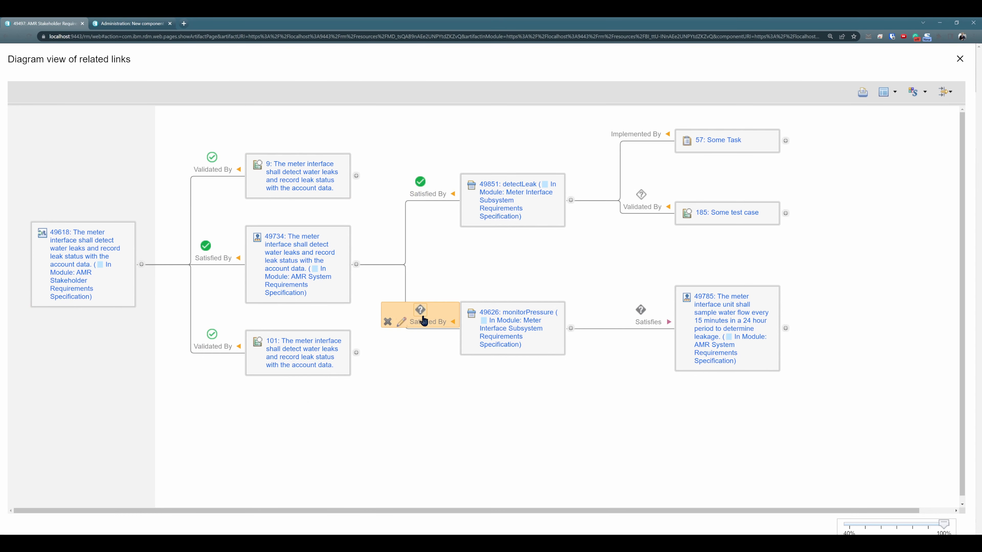
pyautogui.click(420, 309)
pyautogui.click(471, 326)
# Step: Mark the Satisfies link from monitorPressure to requirement 49785 and the Validated By link from detectLeak to test case 185 as valid
pyautogui.click(640, 309)
pyautogui.click(664, 326)
pyautogui.click(640, 194)
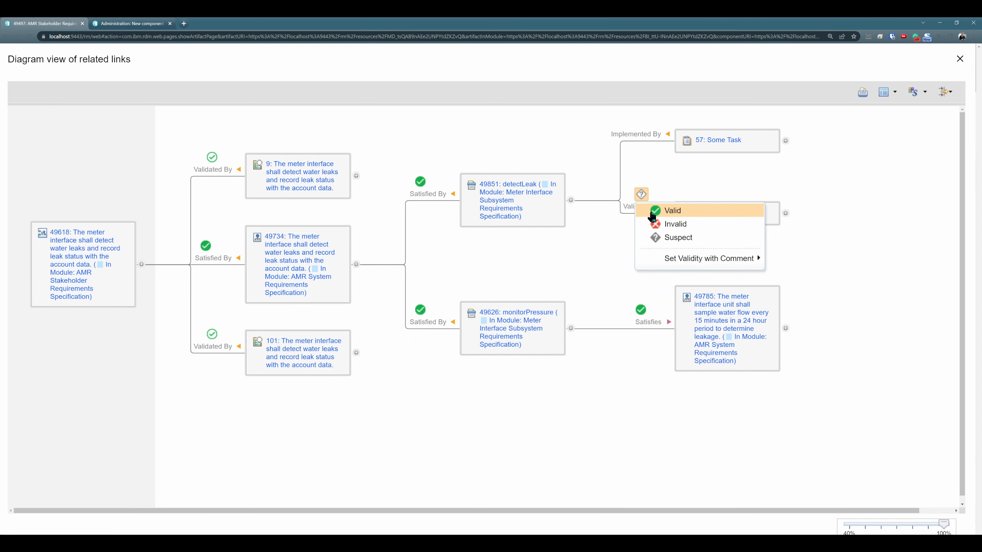
pyautogui.click(664, 210)
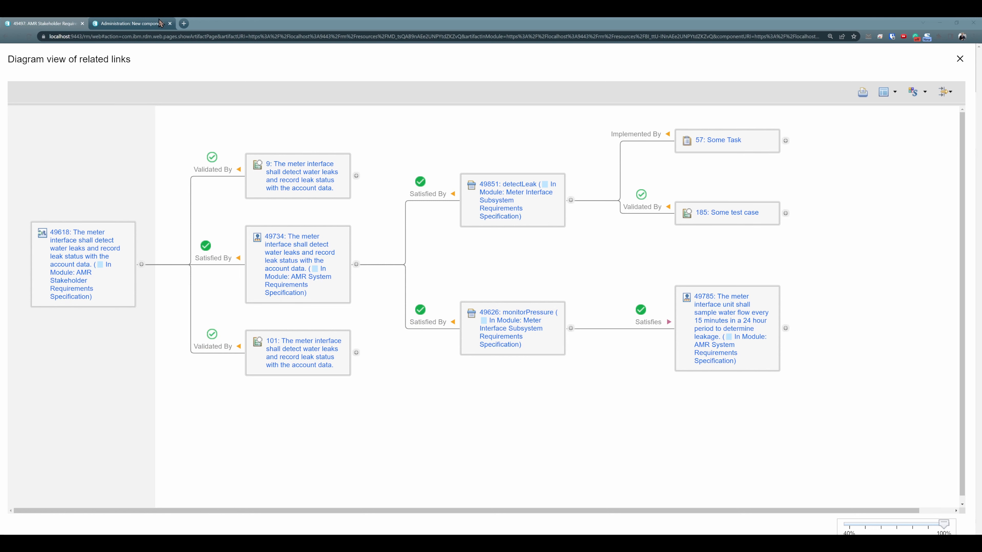
# Step: In the AMR System Requirements Specification, append "Change" and a line break to the text of requirement 49734 and save it
pyautogui.click(145, 24)
pyautogui.click(7, 38)
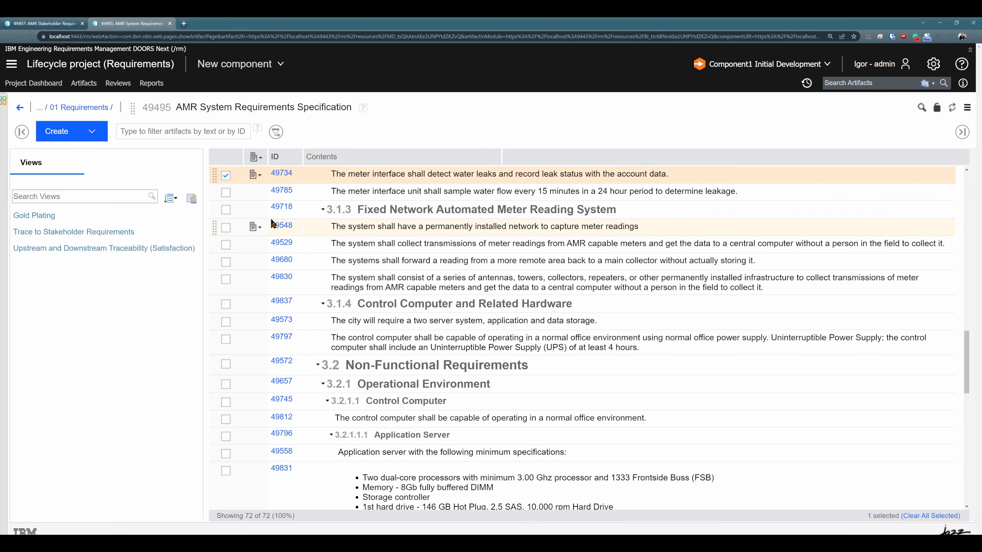
pyautogui.scroll(2, 270, 217)
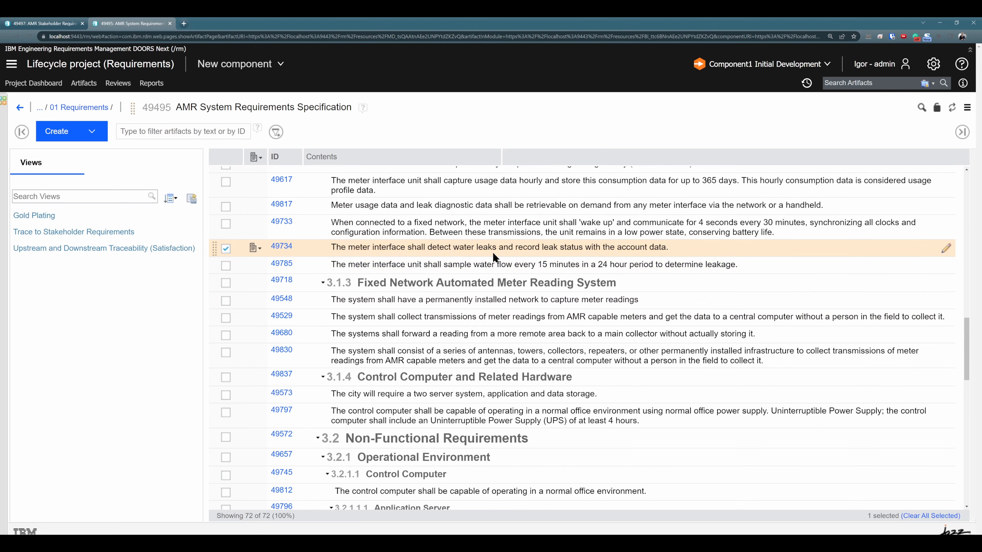
pyautogui.click(722, 248)
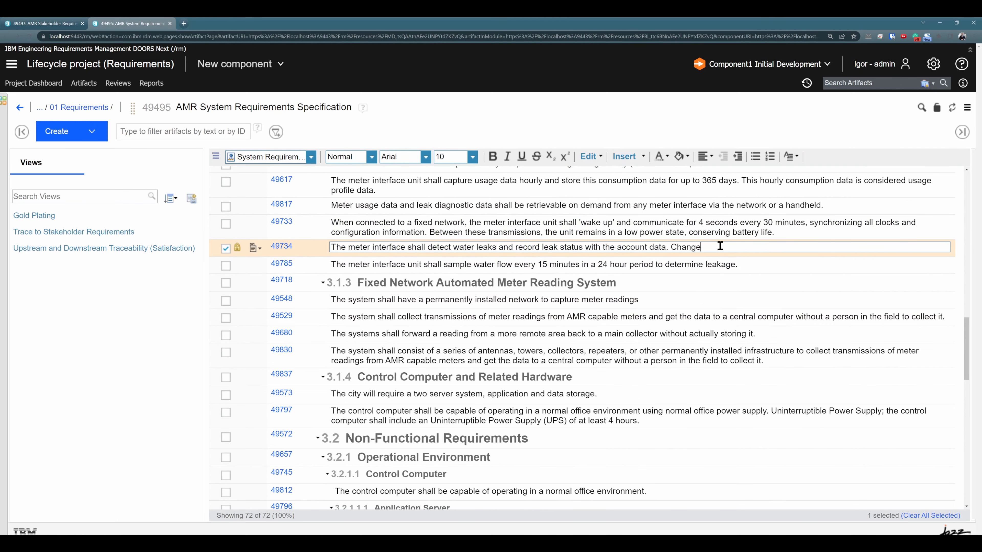
pyautogui.press('Return')
pyautogui.click(734, 353)
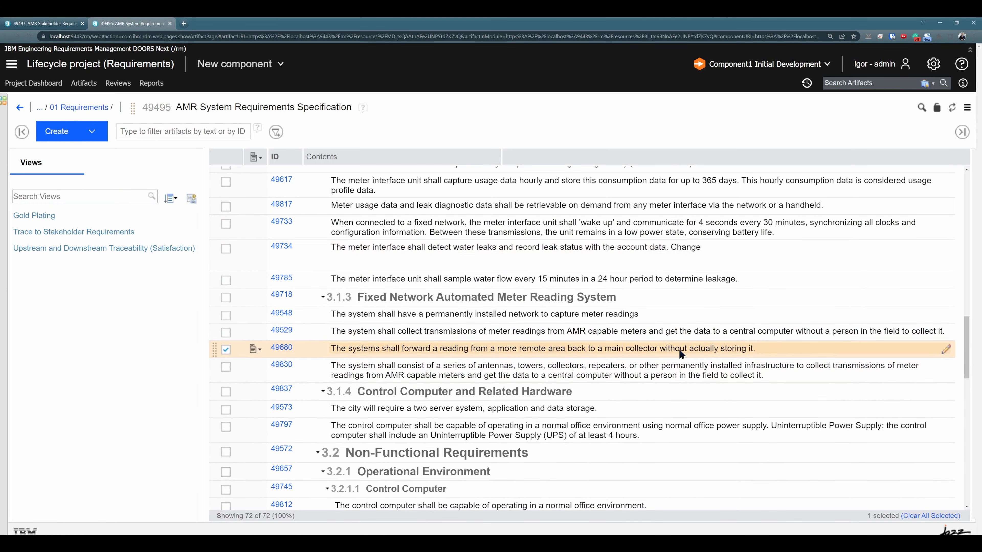
# Step: Reload the AMR Stakeholder Requirements Specification and reopen Links Explorer for requirement 49618, expanded to the subsystem requirements and their linked artifacts
pyautogui.click(57, 24)
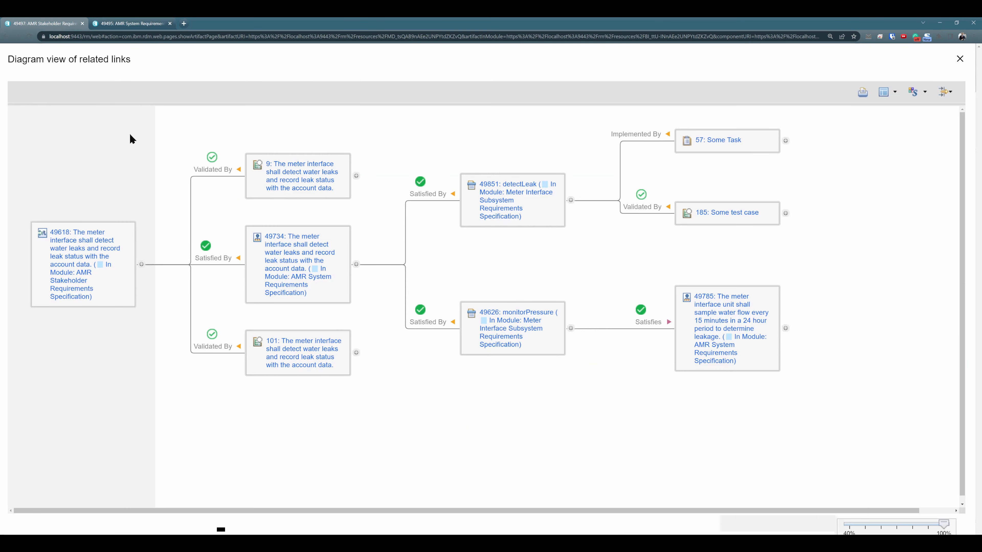
pyautogui.click(33, 36)
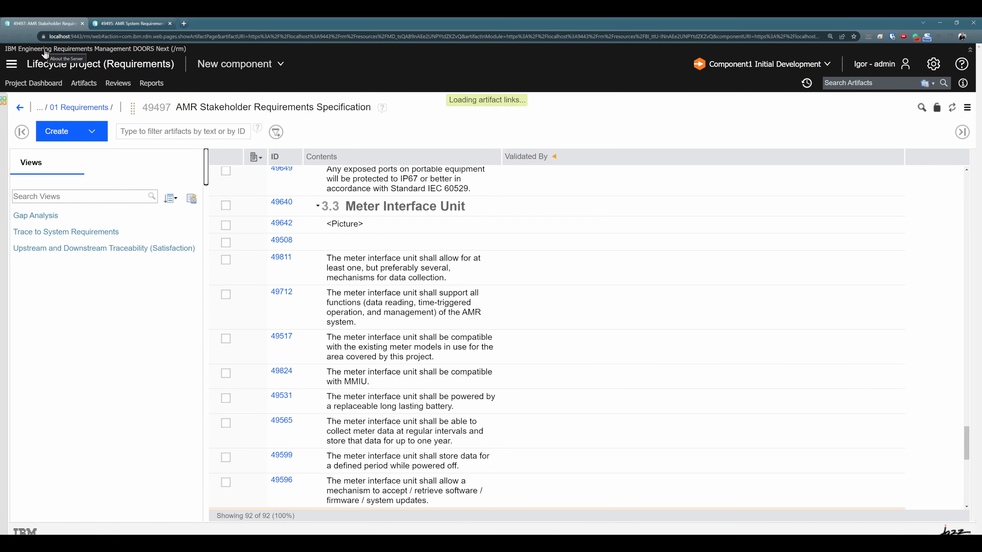
pyautogui.click(256, 230)
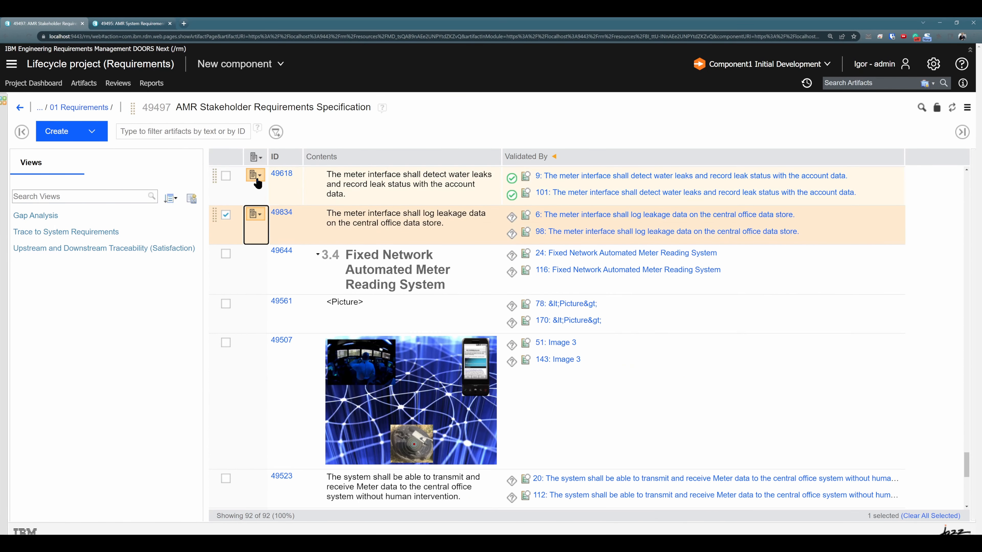
pyautogui.click(256, 179)
pyautogui.click(306, 382)
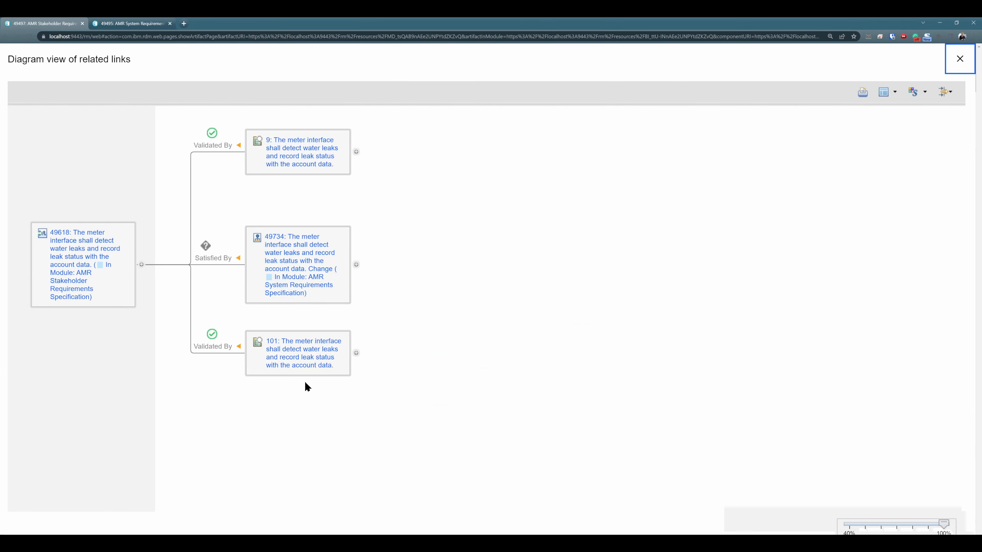
pyautogui.click(354, 353)
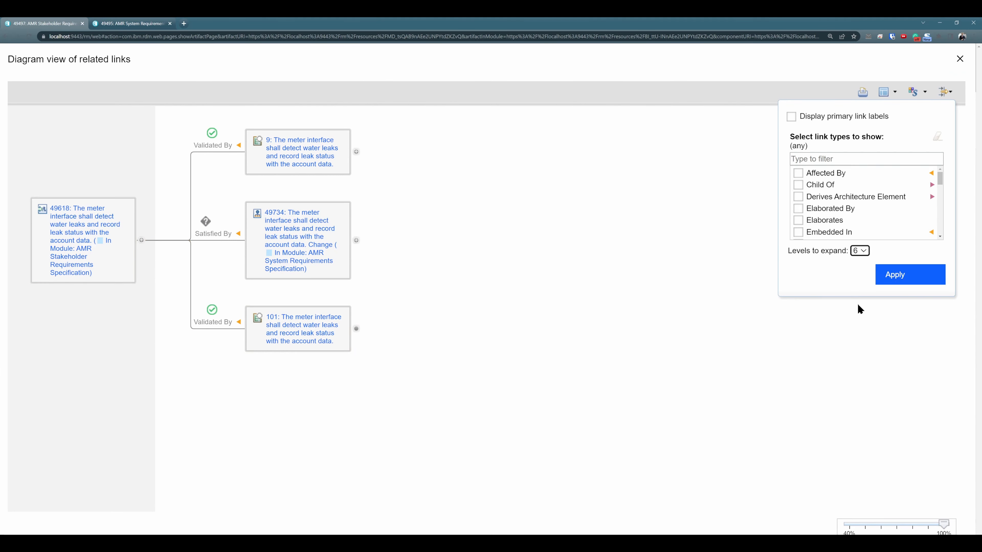
pyautogui.click(902, 278)
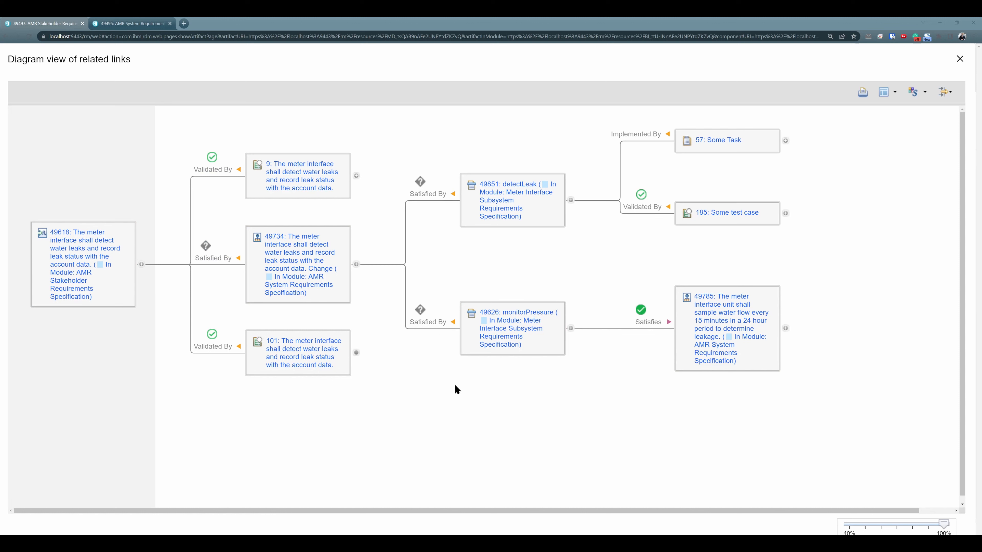
# Step: Mark the suspect Satisfied By link between stakeholder requirement 49618 and the changed system requirement 49734 as valid
pyautogui.click(206, 246)
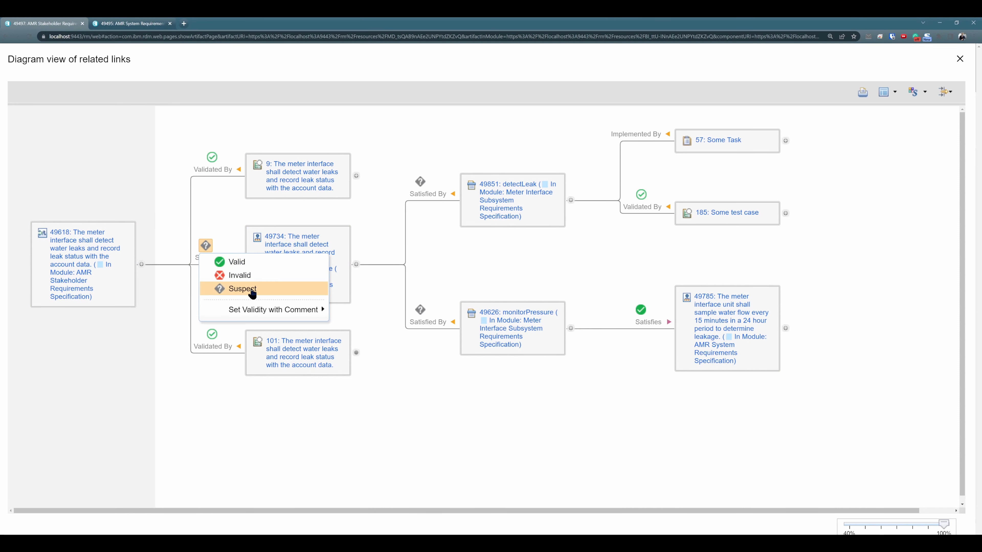
pyautogui.click(412, 419)
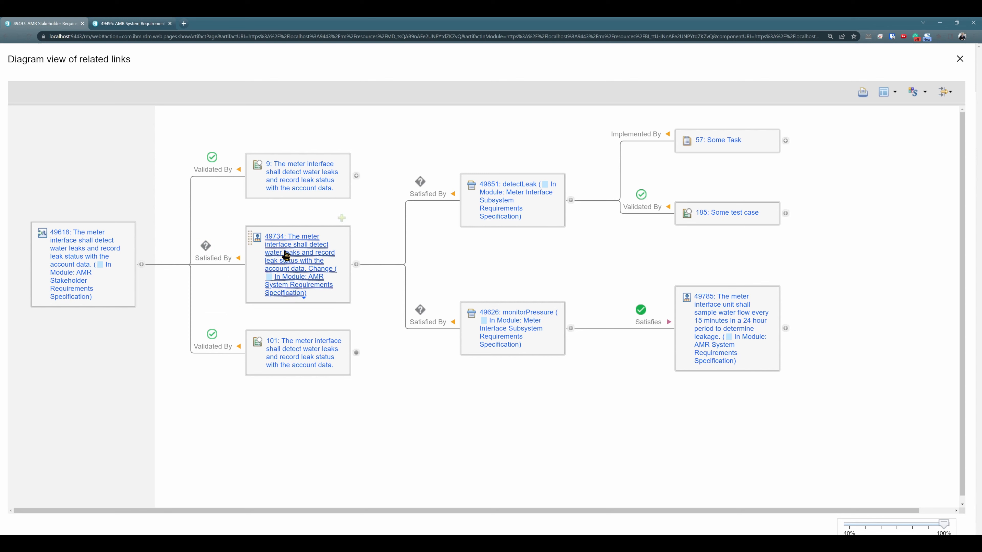
pyautogui.moveTo(329, 270)
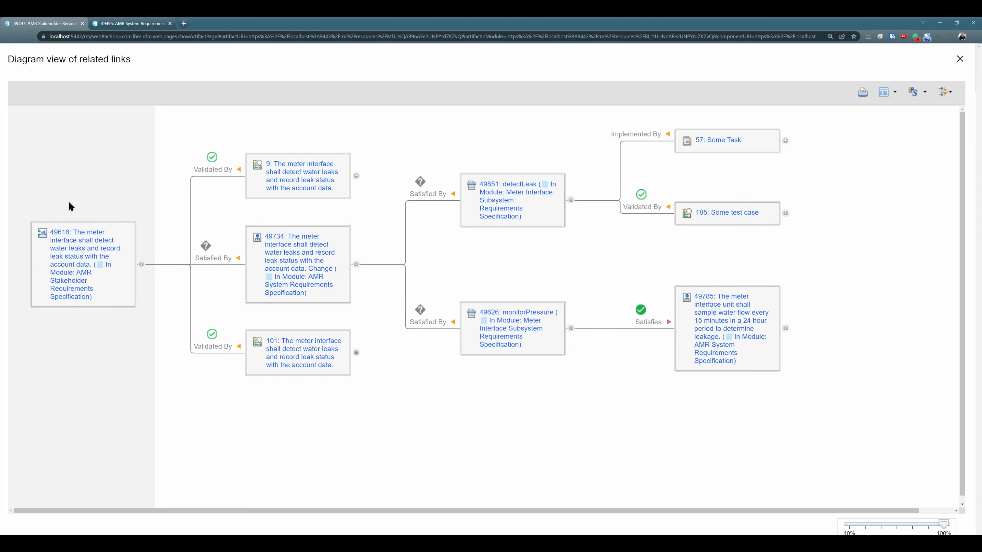
pyautogui.click(205, 246)
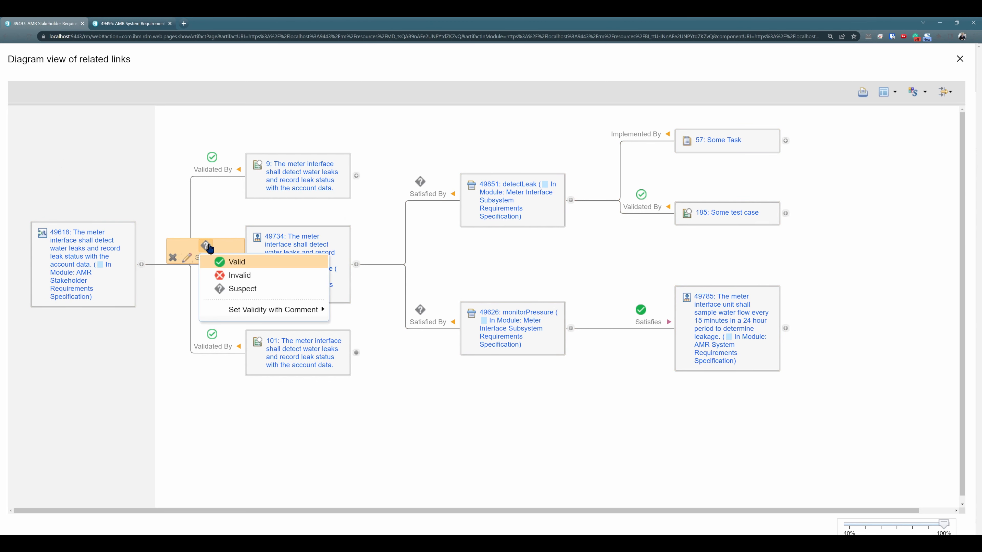
pyautogui.click(228, 261)
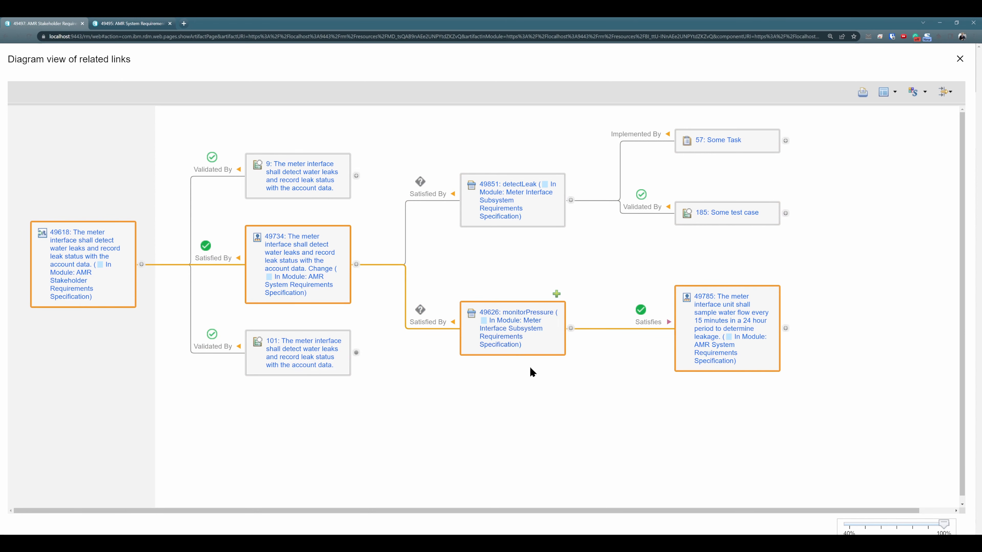
# Step: Mark the Satisfied By link from requirement 49734 to monitorPressure as valid and the one to detectLeak as invalid
pyautogui.click(420, 309)
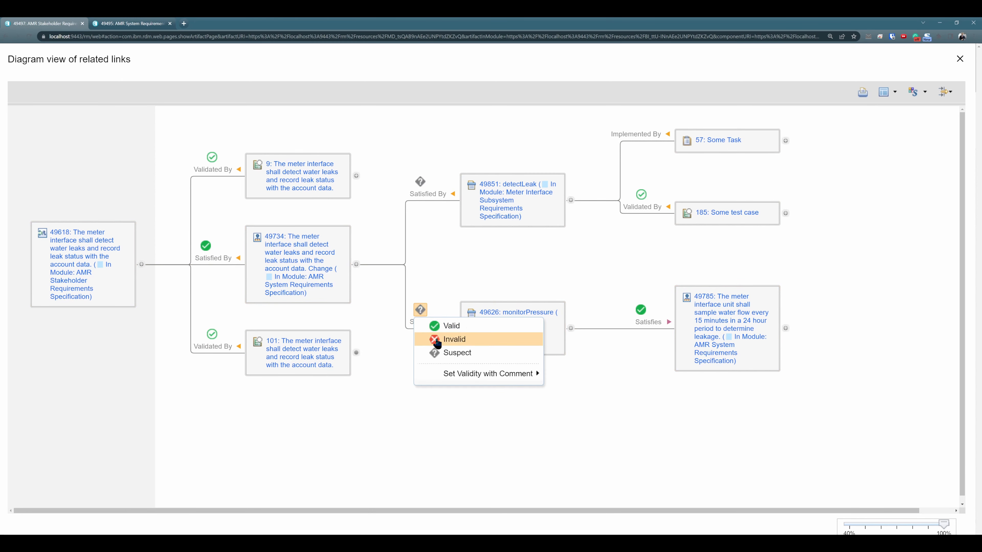
pyautogui.click(454, 332)
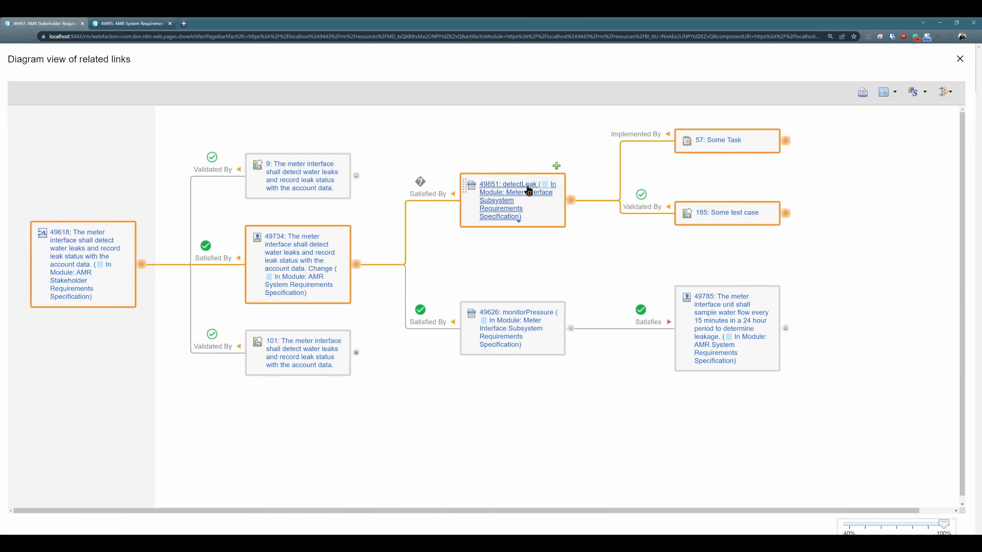
pyautogui.click(420, 182)
pyautogui.click(450, 213)
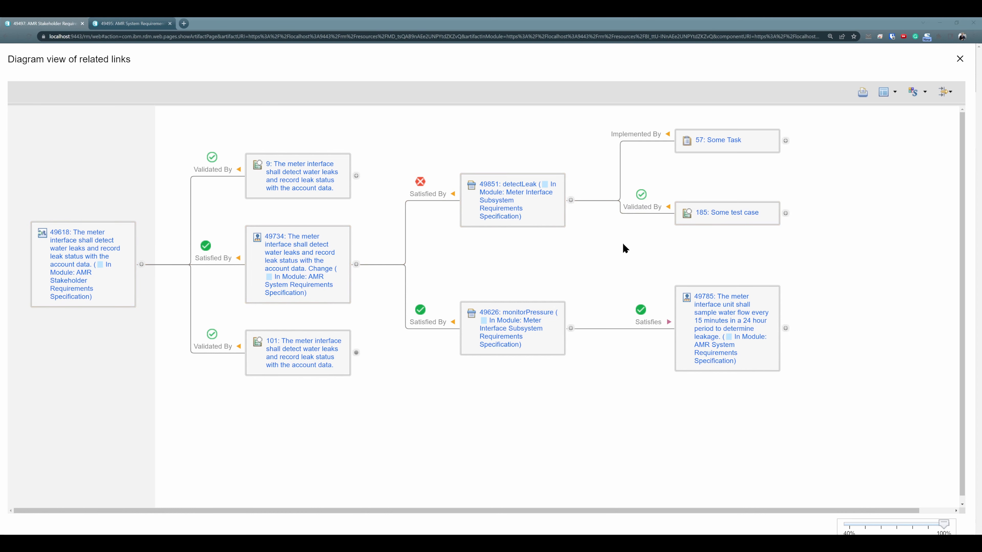
# Step: Check the validity options of the Validated By link between detectLeak and test case 185
pyautogui.click(641, 195)
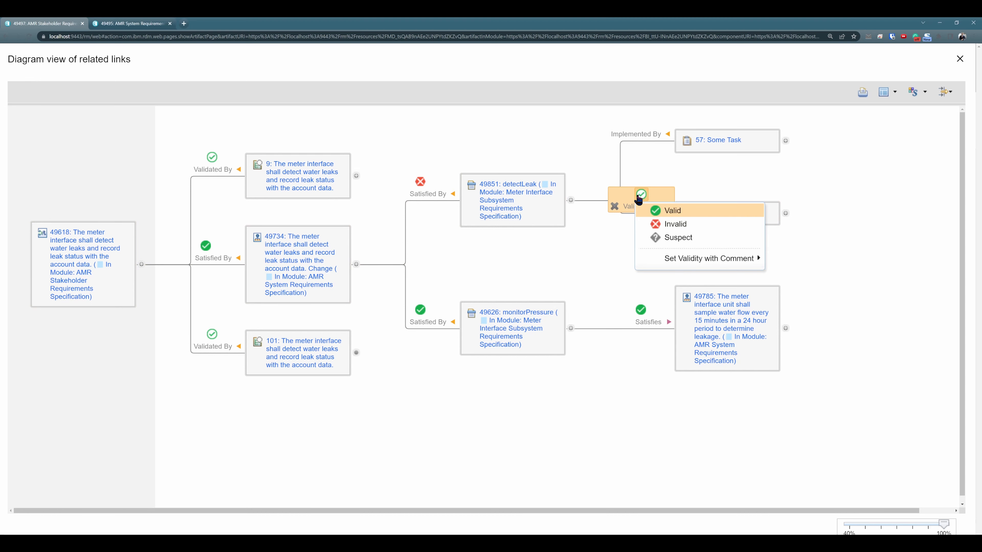
pyautogui.click(658, 211)
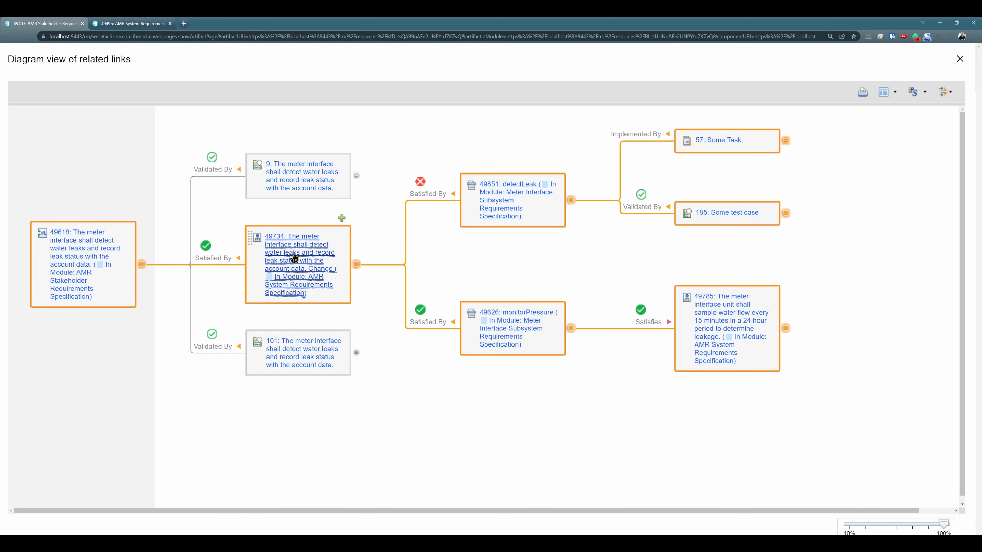
pyautogui.moveTo(296, 256)
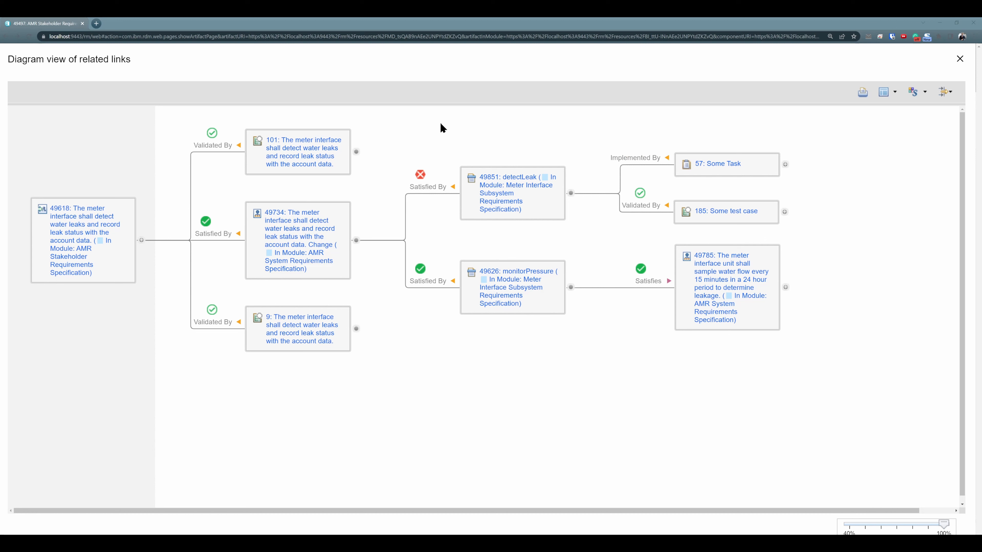
pyautogui.moveTo(394, 176)
pyautogui.click(499, 173)
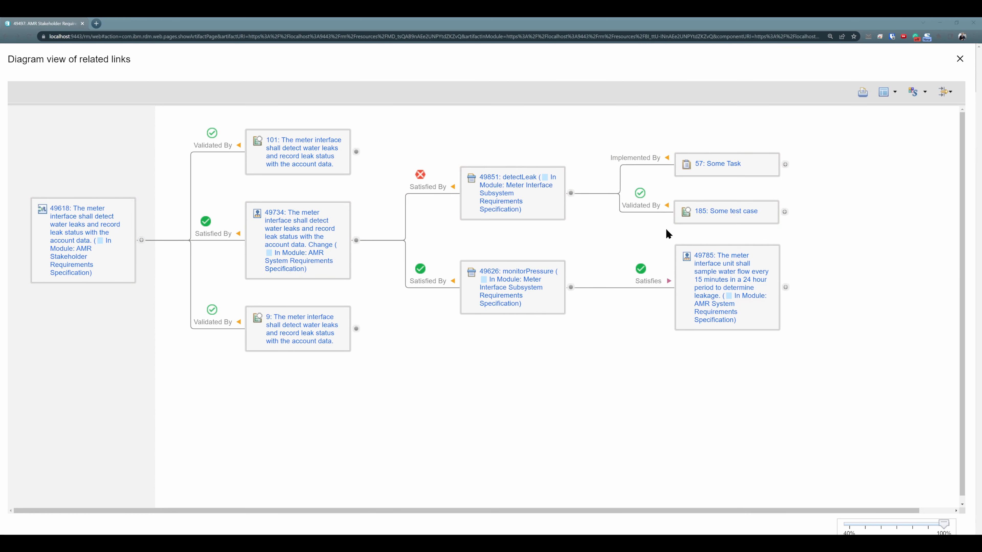